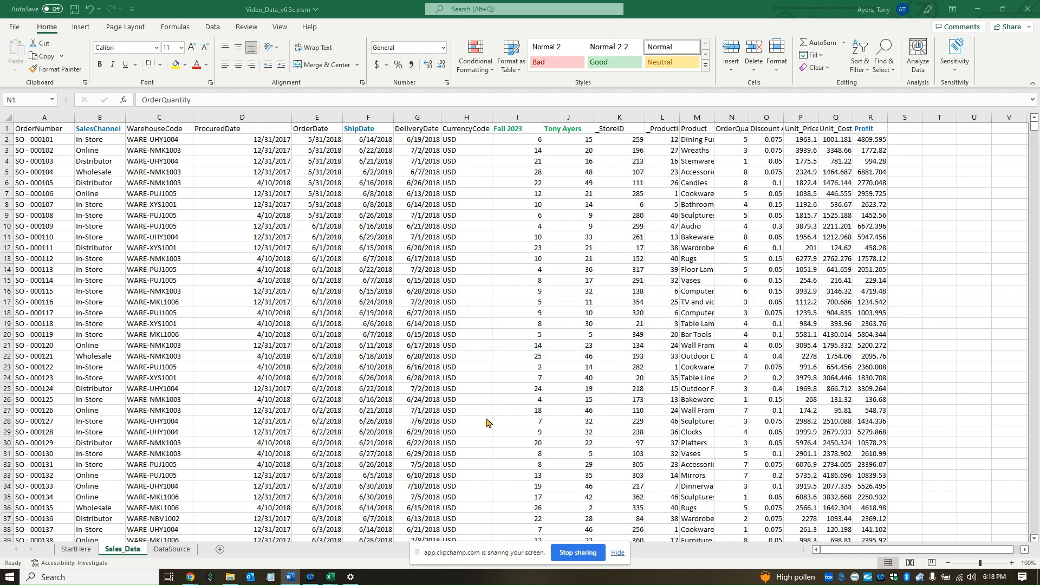
Step: Enter the header 'Gross Margin' in cell S1 after the Profit column
{"action": "left_click", "coordinate": [616, 553]}
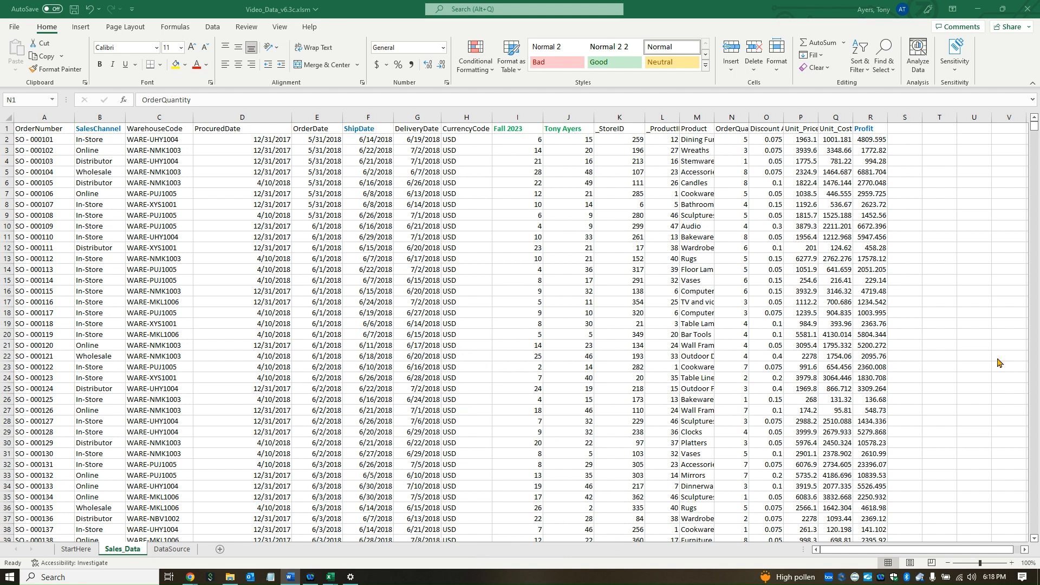
{"action": "scroll", "coordinate": [699, 375], "scroll_direction": "down", "scroll_amount": 1}
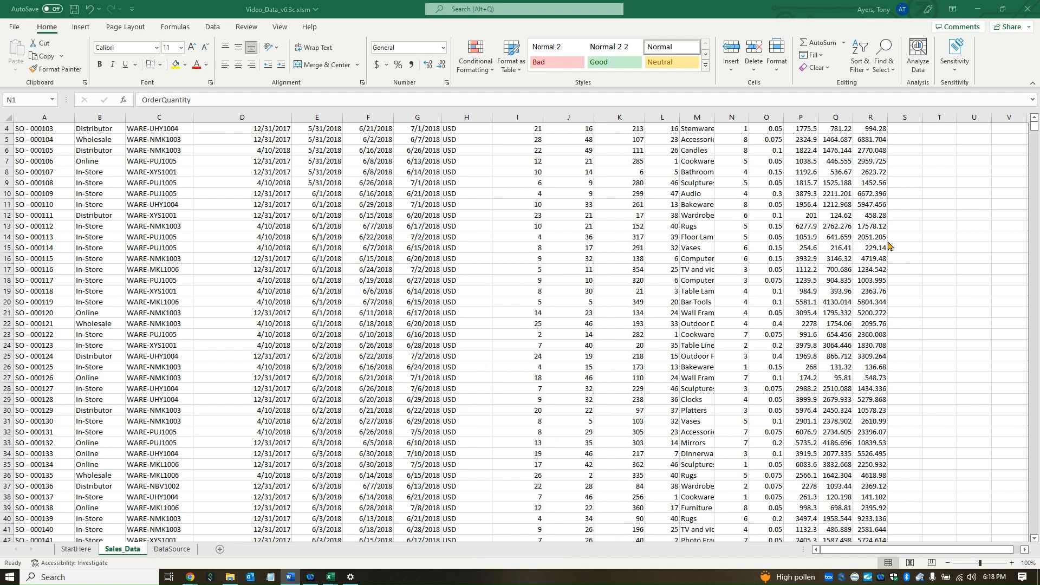
{"action": "scroll", "coordinate": [917, 200], "scroll_direction": "up", "scroll_amount": 1}
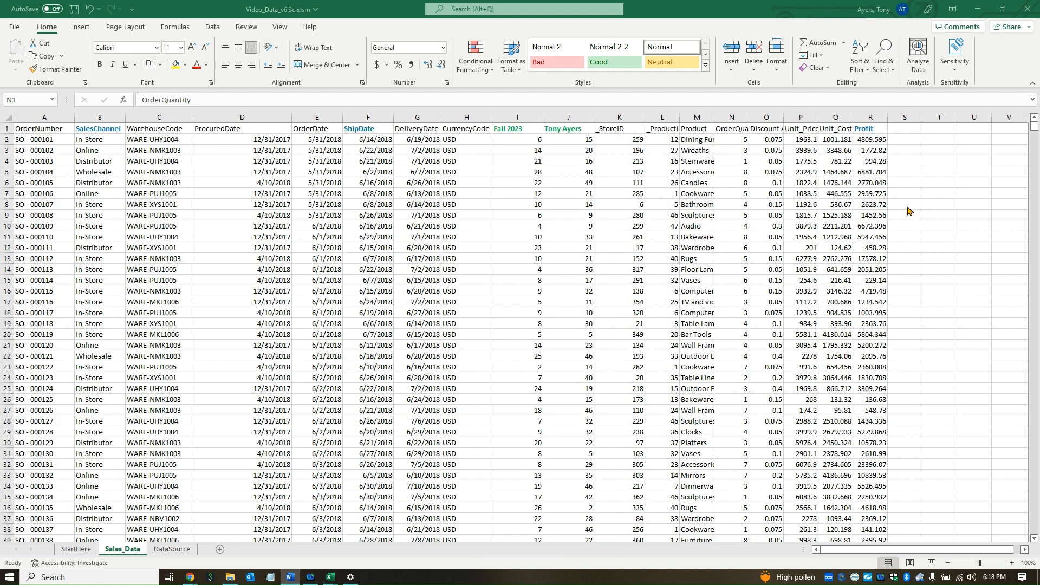
{"action": "left_click", "coordinate": [908, 129]}
{"action": "type", "text": "Gros"}
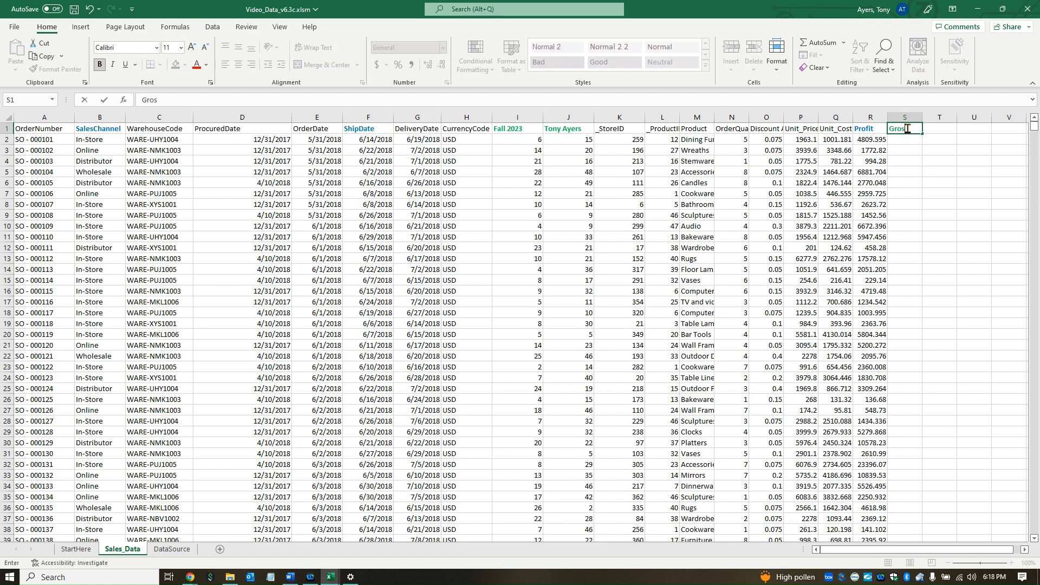
{"action": "type", "text": "s Margin"}
{"action": "key", "text": "Return"}
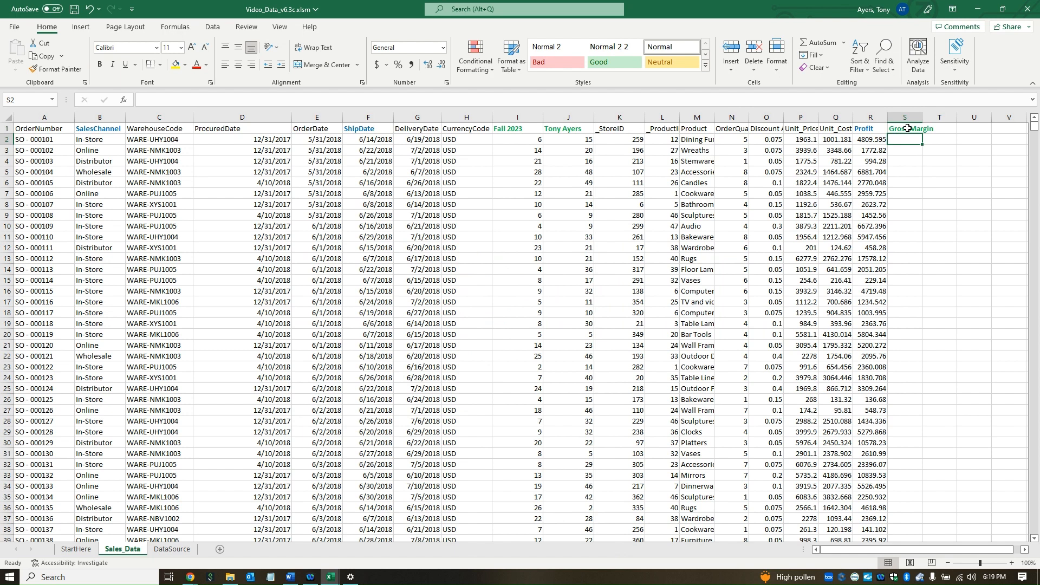
Step: Enter =(P2-Q2)/P2 in S2 and fill it down all order rows
{"action": "type", "text": "="}
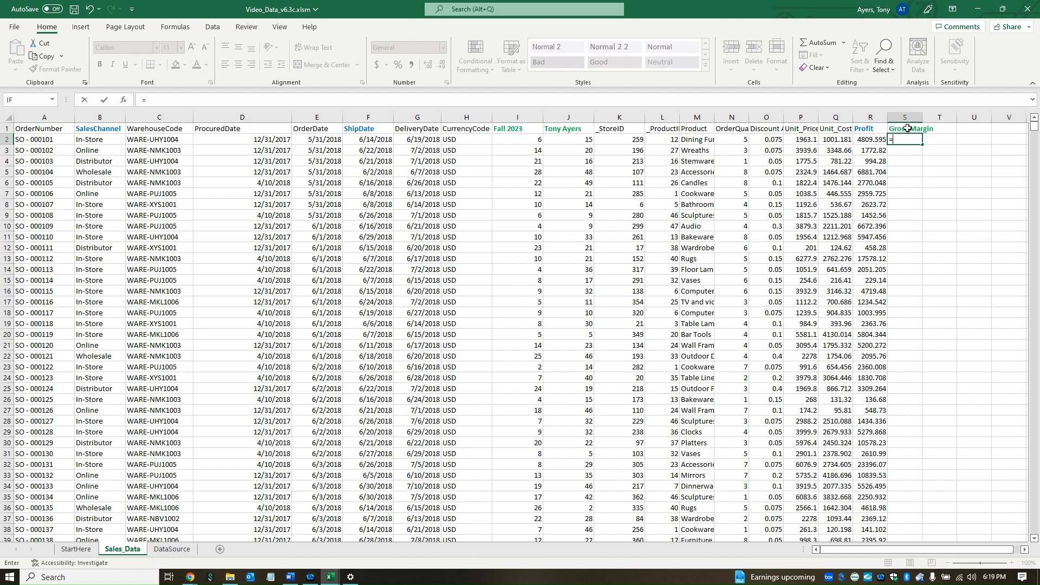
{"action": "type", "text": "(p2"}
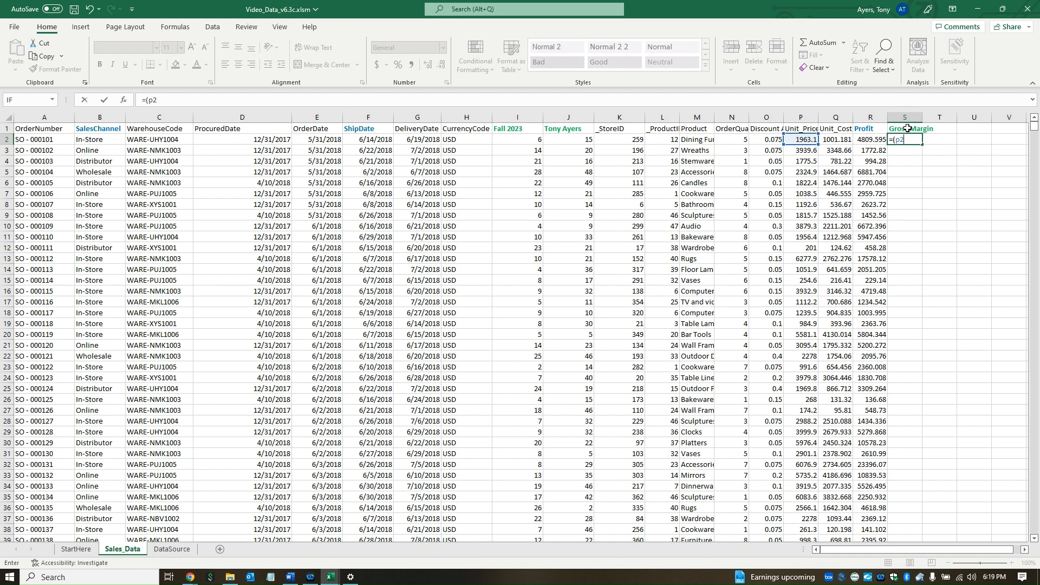
{"action": "type", "text": "-q2)/p2"}
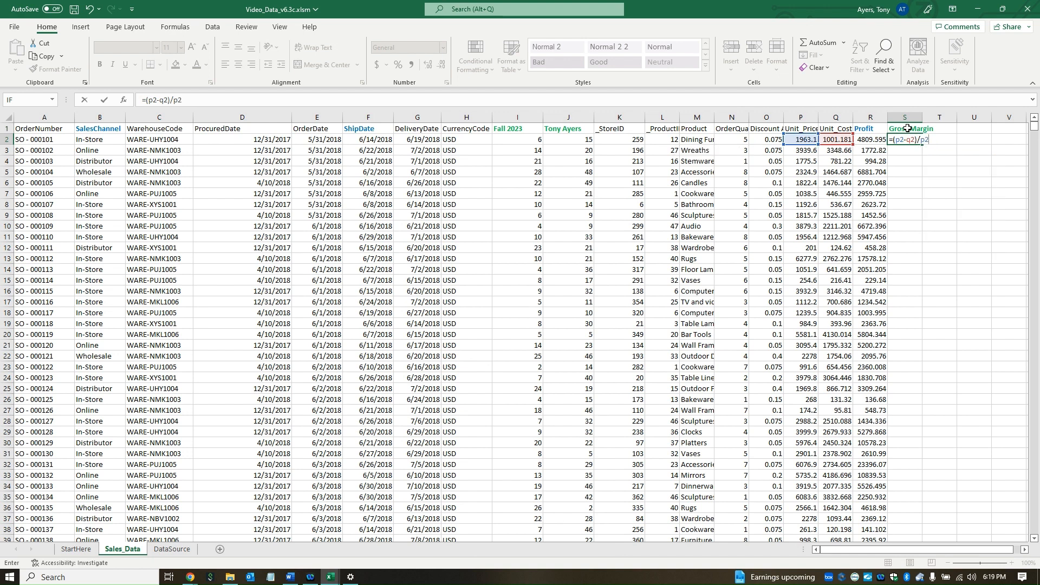
{"action": "key", "text": "ctrl+Return"}
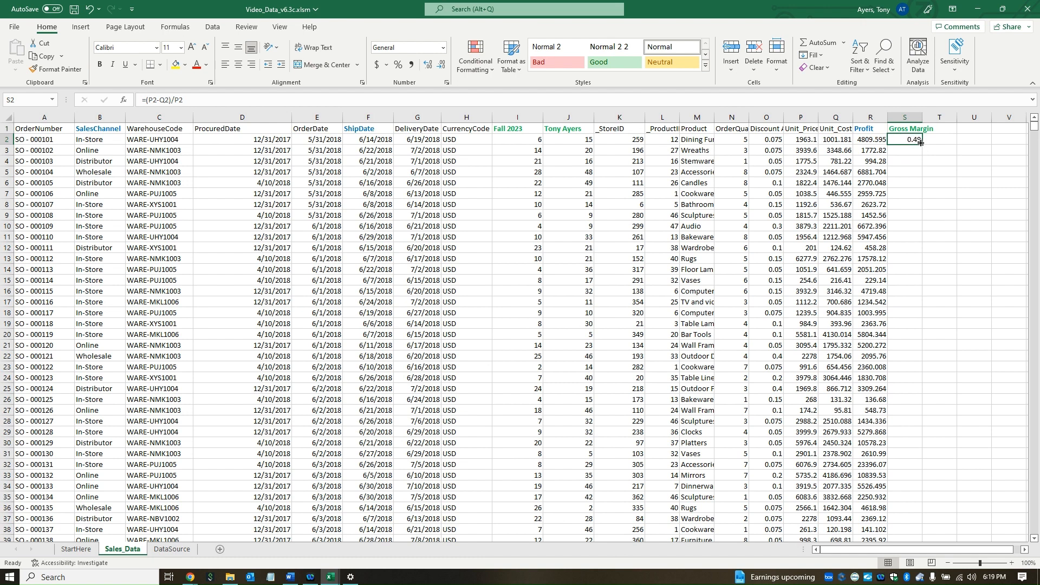
{"action": "double_click", "coordinate": [923, 144]}
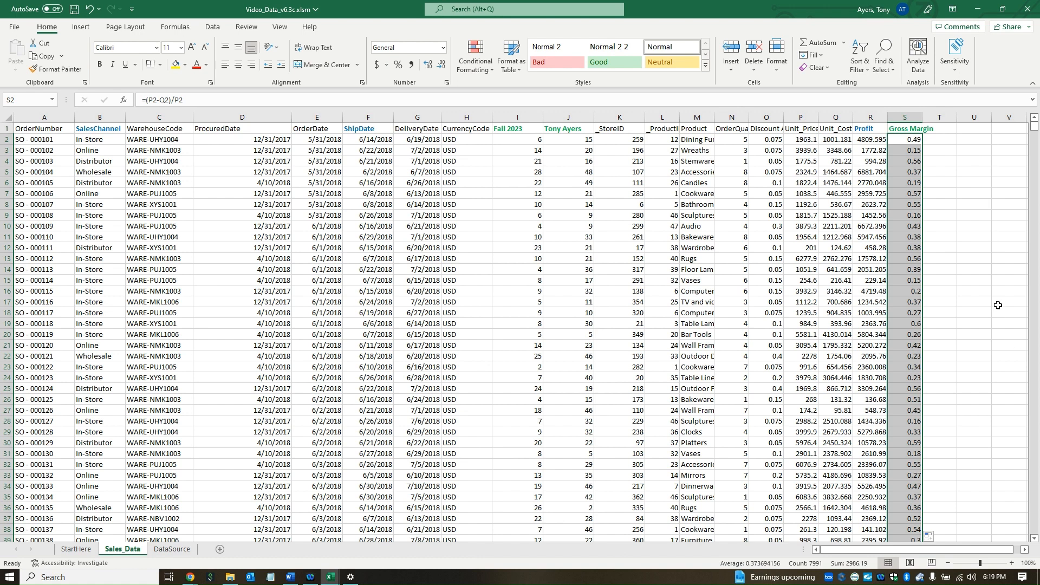
{"action": "left_click", "coordinate": [909, 117]}
Step: Format the Gross Margin column as Percentage with 0 decimal places
{"action": "right_click", "coordinate": [912, 120]}
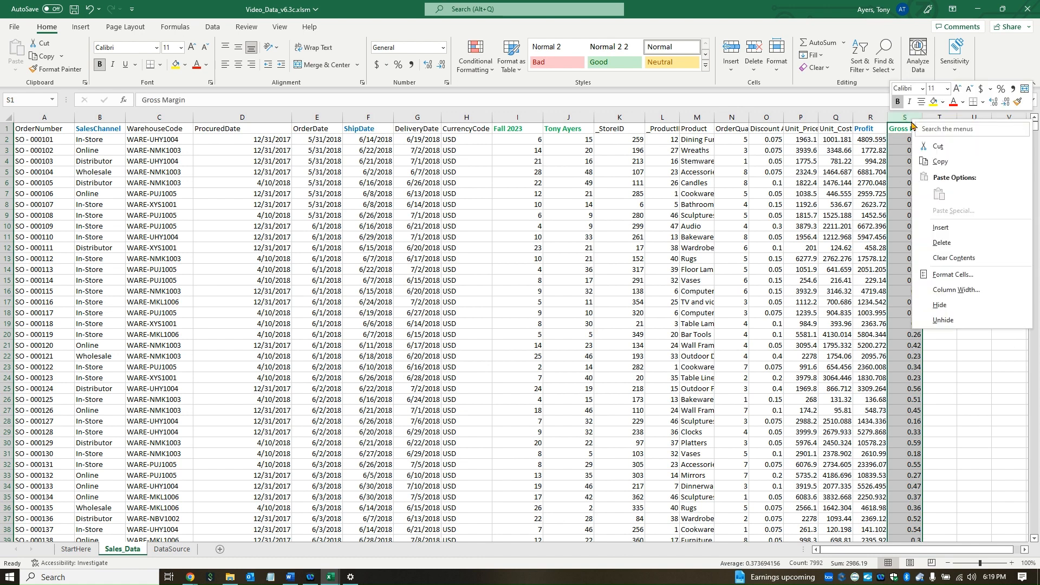
{"action": "left_click", "coordinate": [954, 275]}
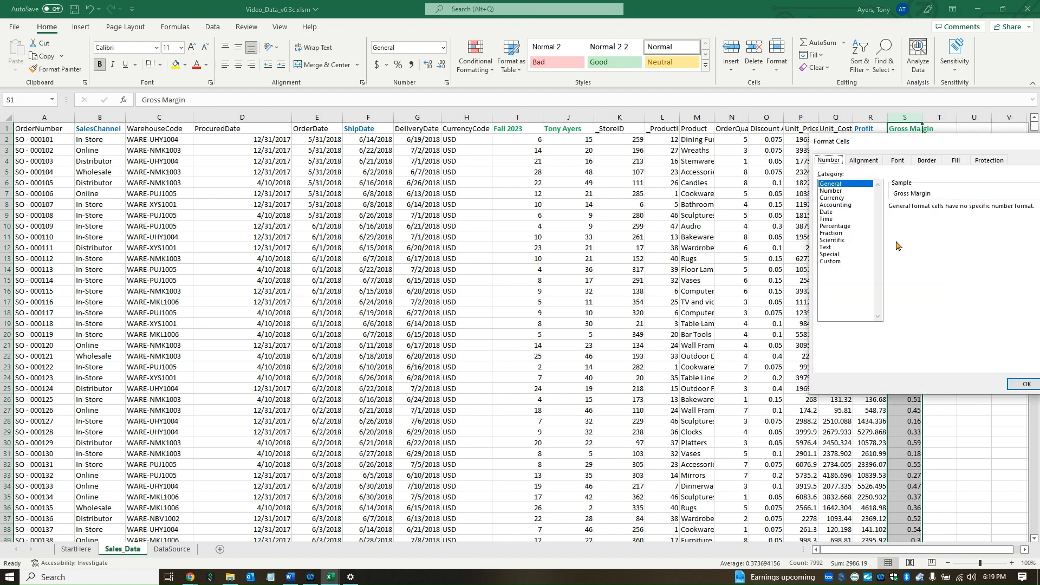
{"action": "left_click", "coordinate": [839, 226]}
{"action": "double_click", "coordinate": [963, 211]}
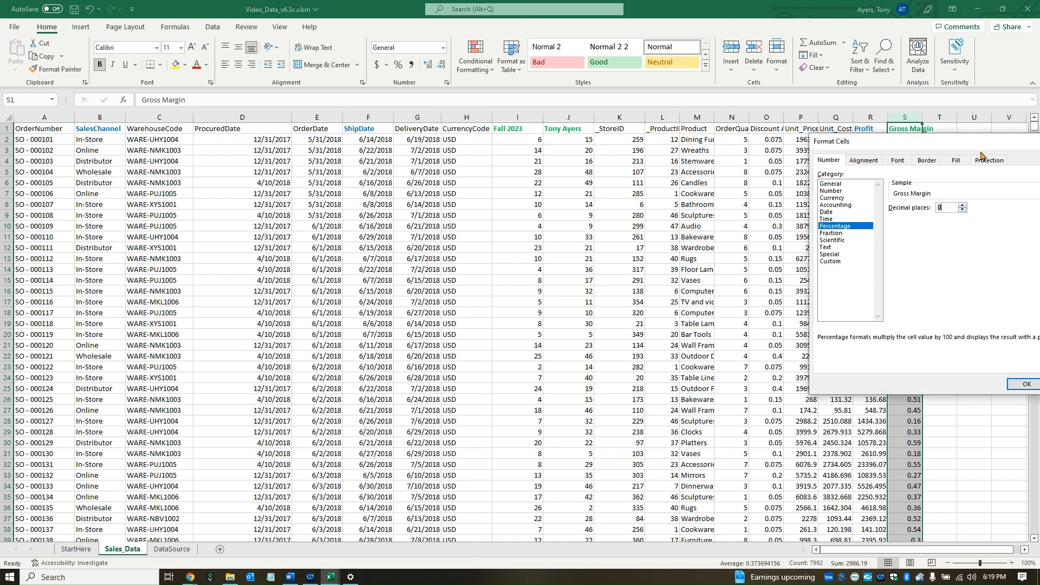
{"action": "left_click_drag", "start_coordinate": [986, 142], "coordinate": [847, 159]}
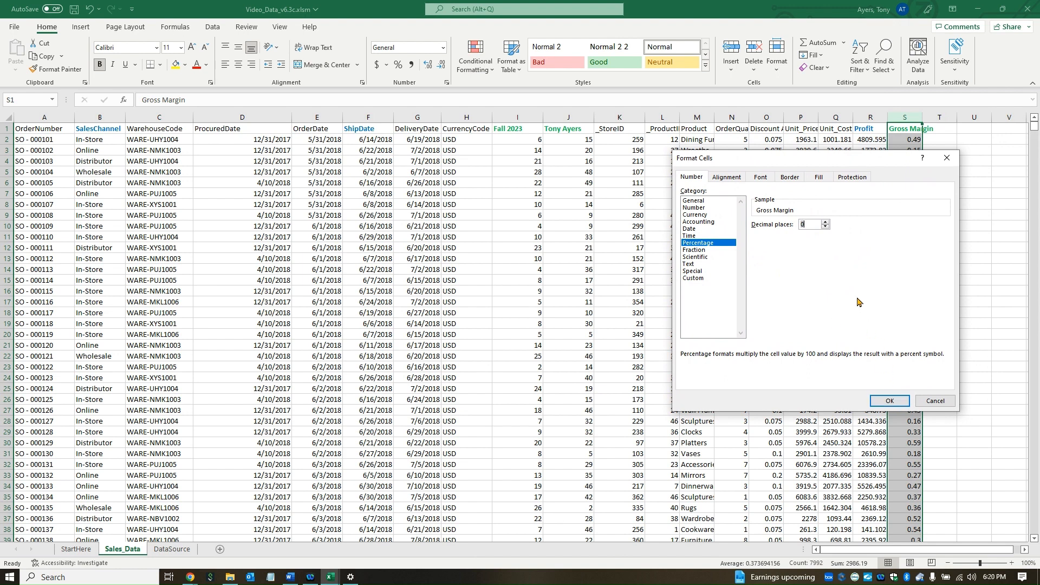
{"action": "left_click", "coordinate": [887, 401]}
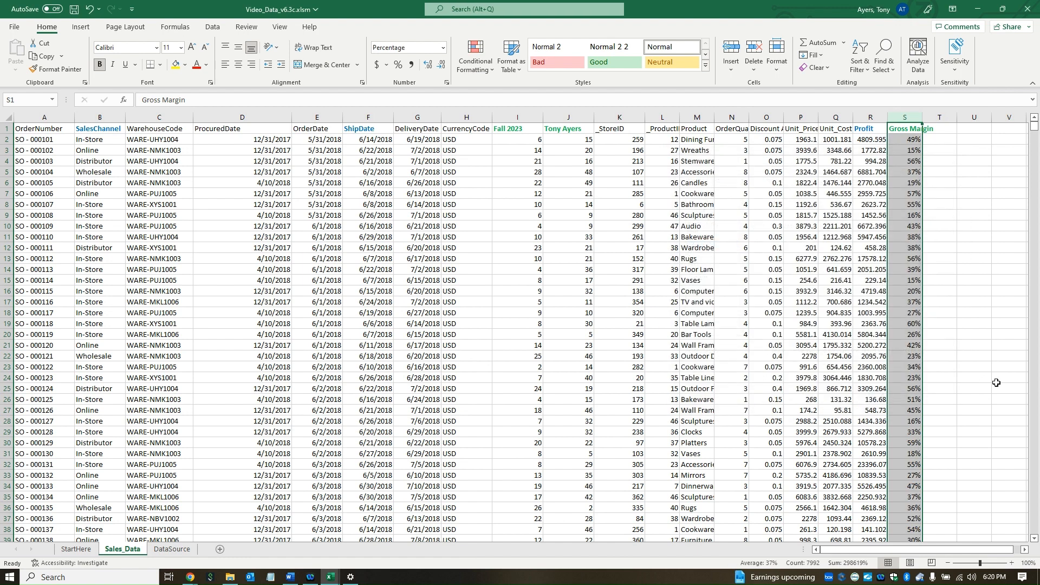
{"action": "left_click", "coordinate": [503, 292]}
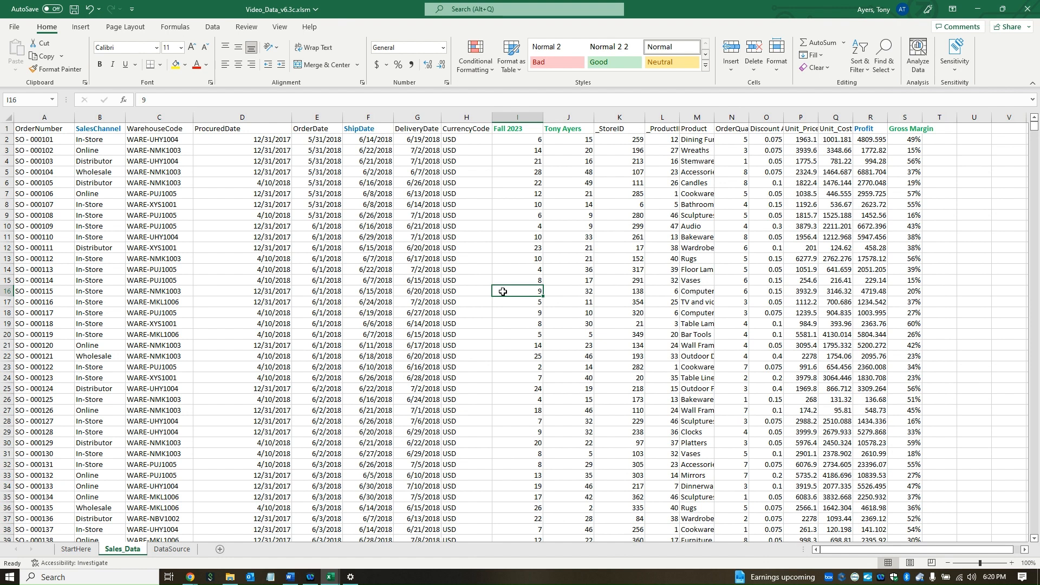
Step: Create a PivotTable from the whole Sales_Data range A1:S7992 on a new worksheet
{"action": "key", "text": "ctrl+a"}
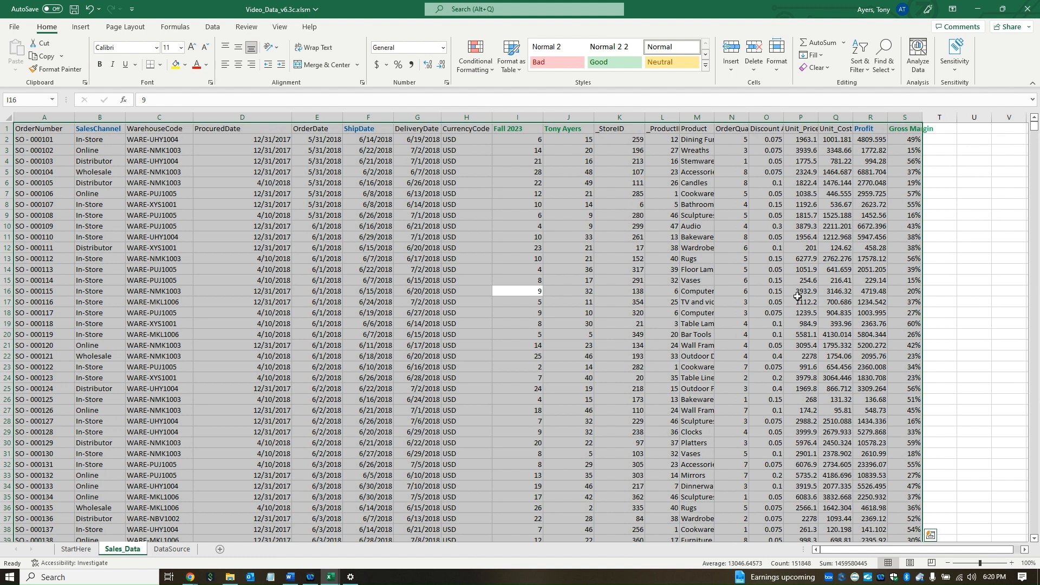
{"action": "left_click", "coordinate": [81, 27]}
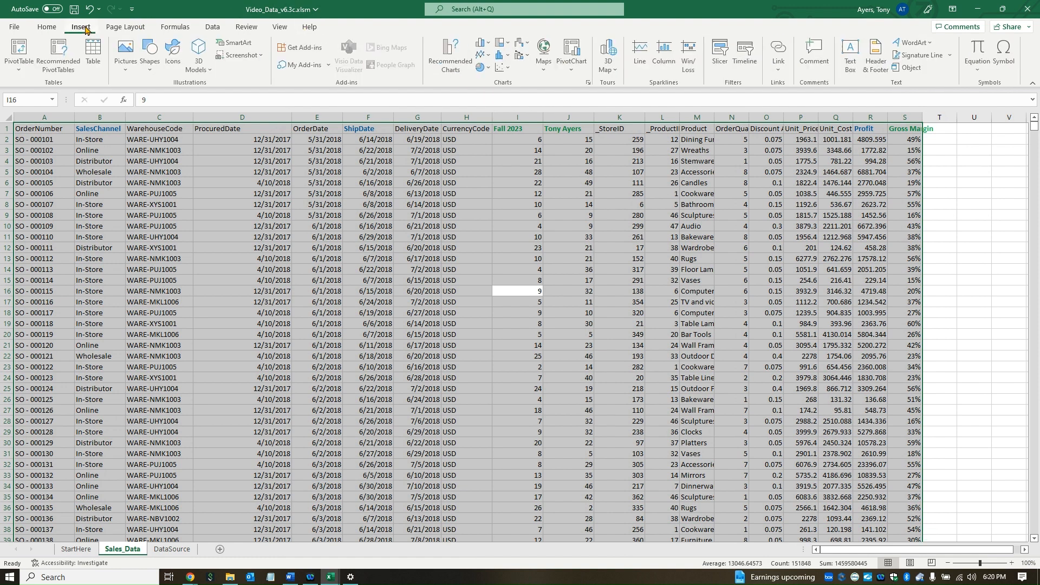
{"action": "left_click", "coordinate": [22, 70]}
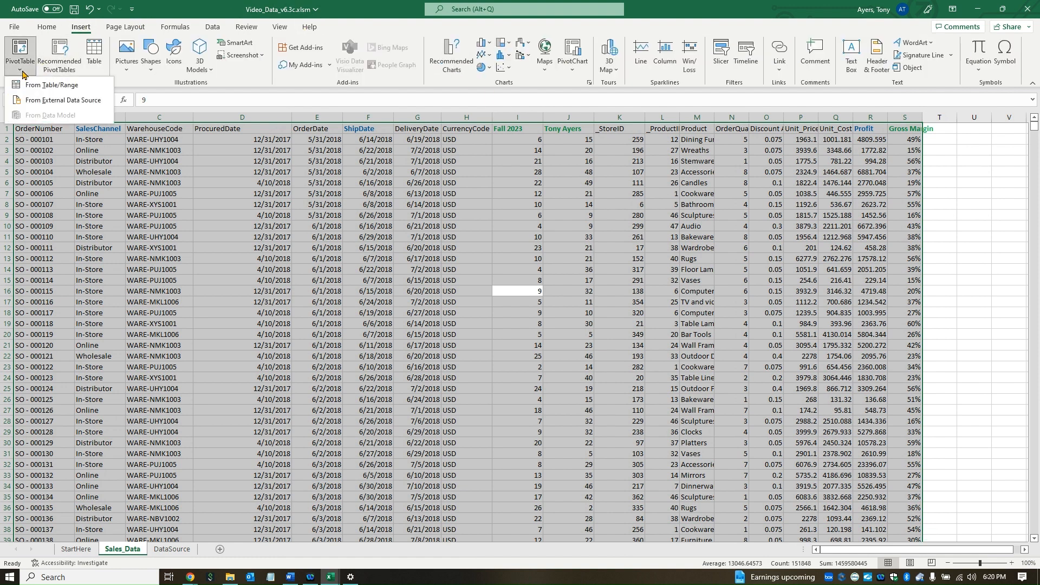
{"action": "left_click", "coordinate": [51, 85]}
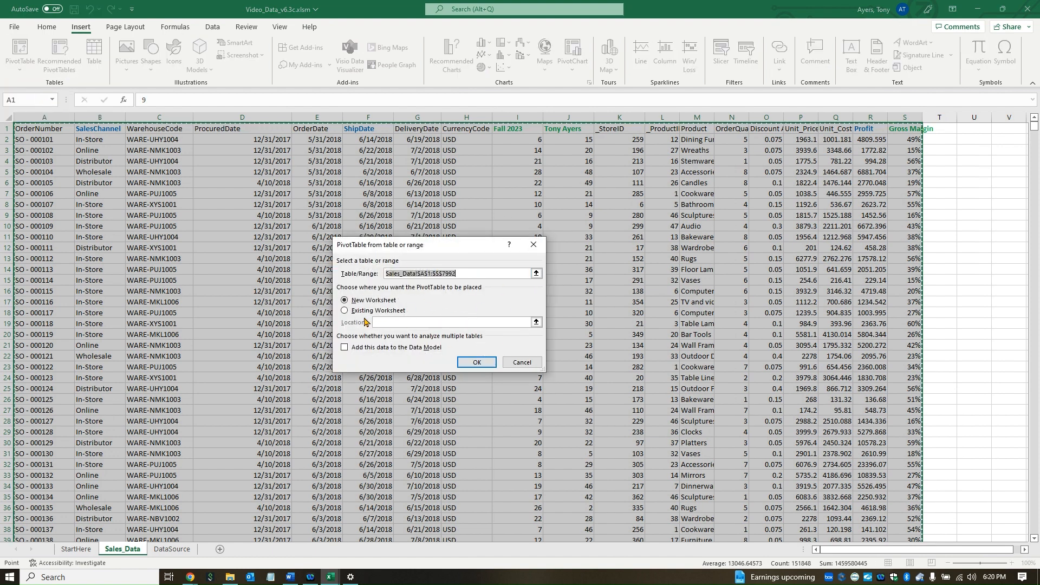
{"action": "left_click", "coordinate": [477, 363]}
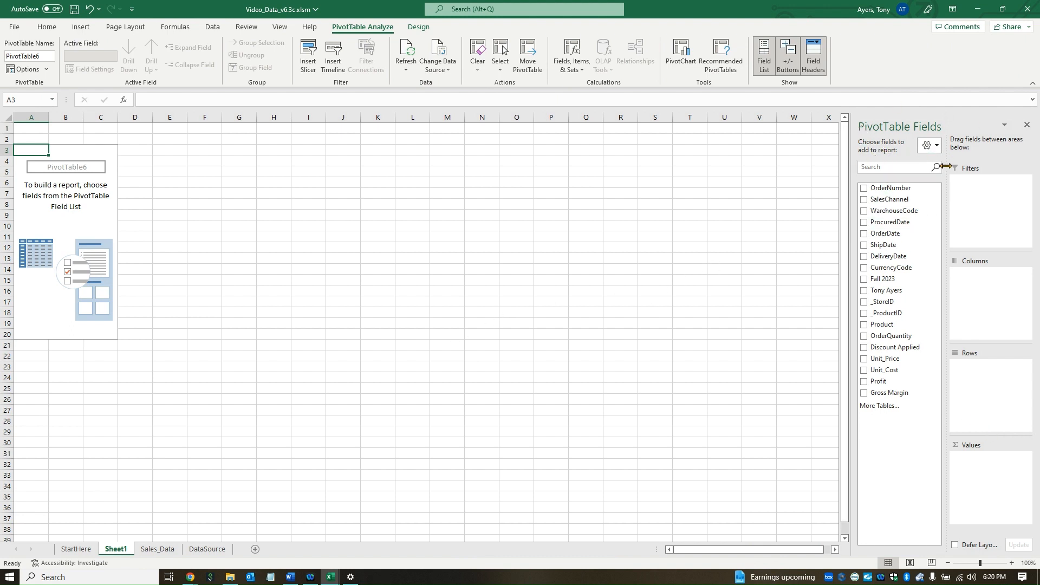
Step: Add ShipDate to the PivotTable rows and SalesChannel to the columns
{"action": "left_click", "coordinate": [374, 225]}
{"action": "left_click", "coordinate": [75, 207]}
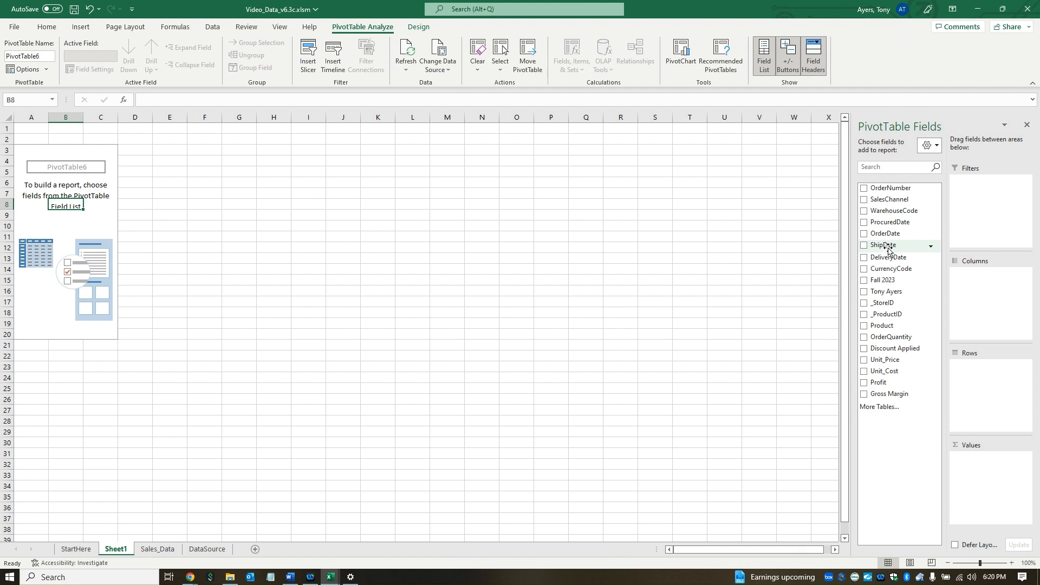
{"action": "left_click_drag", "start_coordinate": [888, 248], "coordinate": [979, 375]}
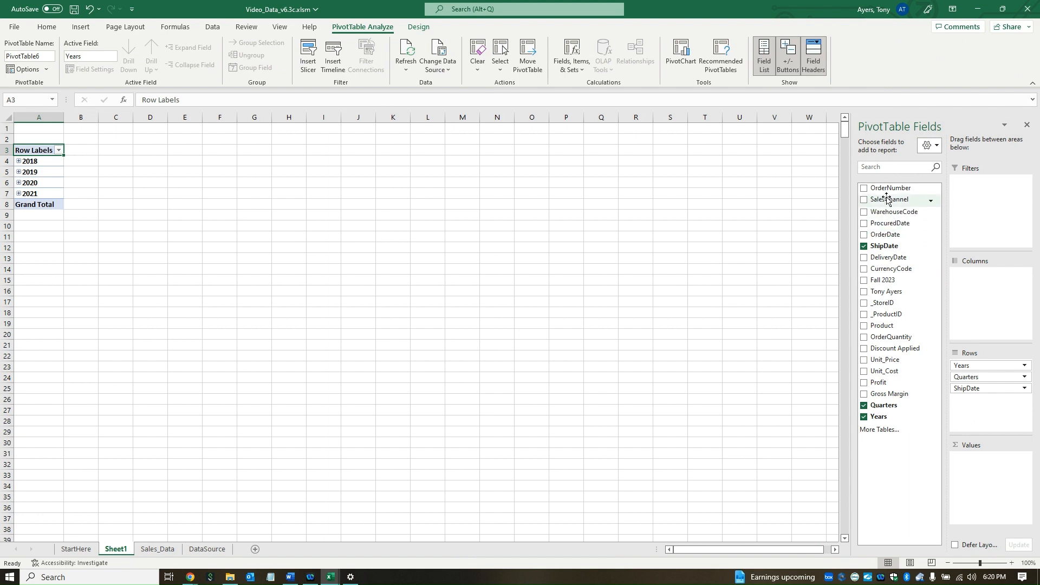
{"action": "left_click_drag", "start_coordinate": [887, 196], "coordinate": [985, 279]}
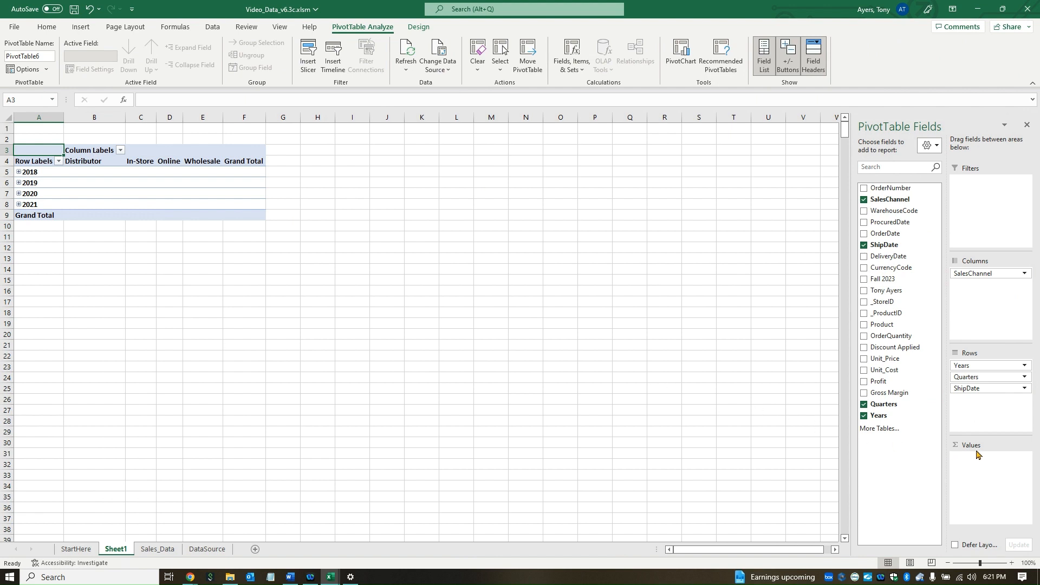
Step: Remove the ShipDate and Years row fields so only quarters Qtr1–Qtr4 remain
{"action": "left_click", "coordinate": [1024, 389]}
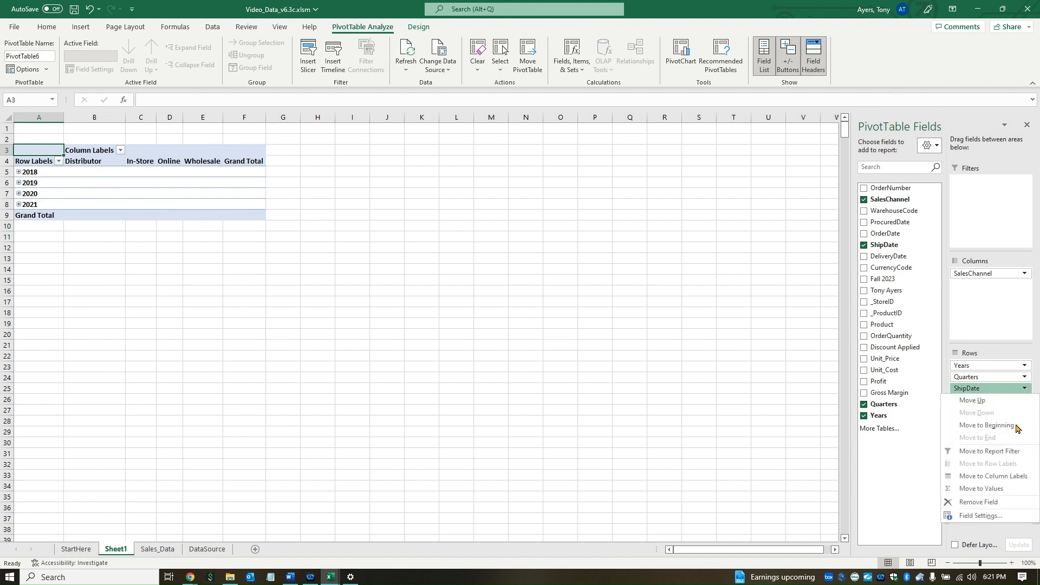
{"action": "left_click", "coordinate": [1010, 501]}
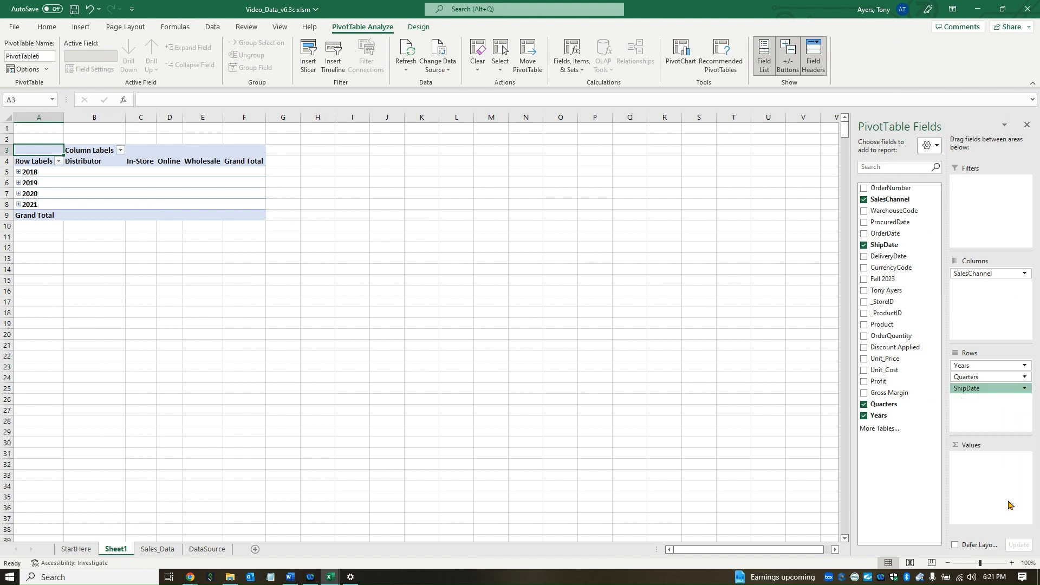
{"action": "left_click", "coordinate": [1026, 366]}
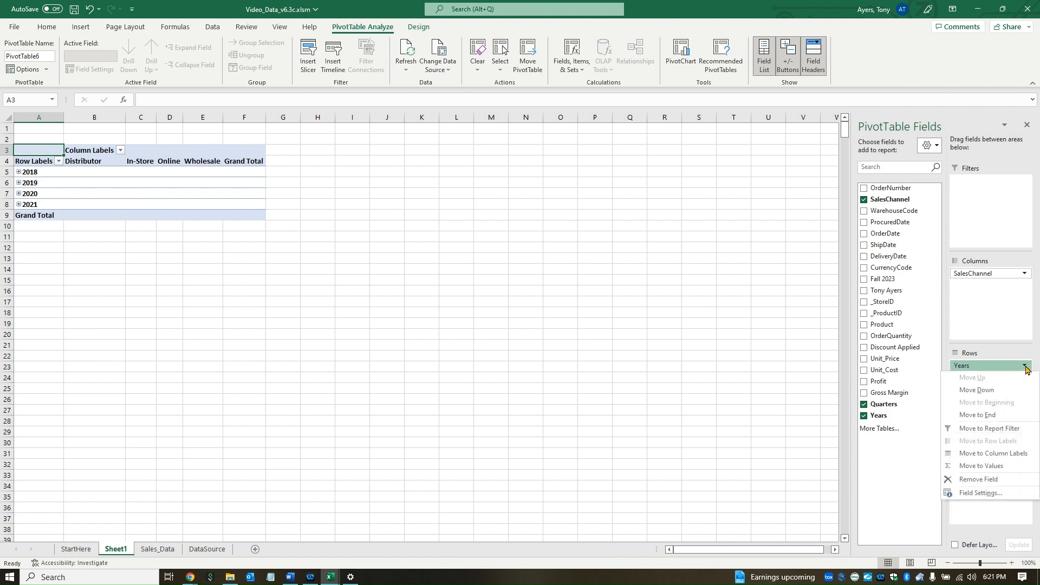
{"action": "left_click", "coordinate": [999, 481]}
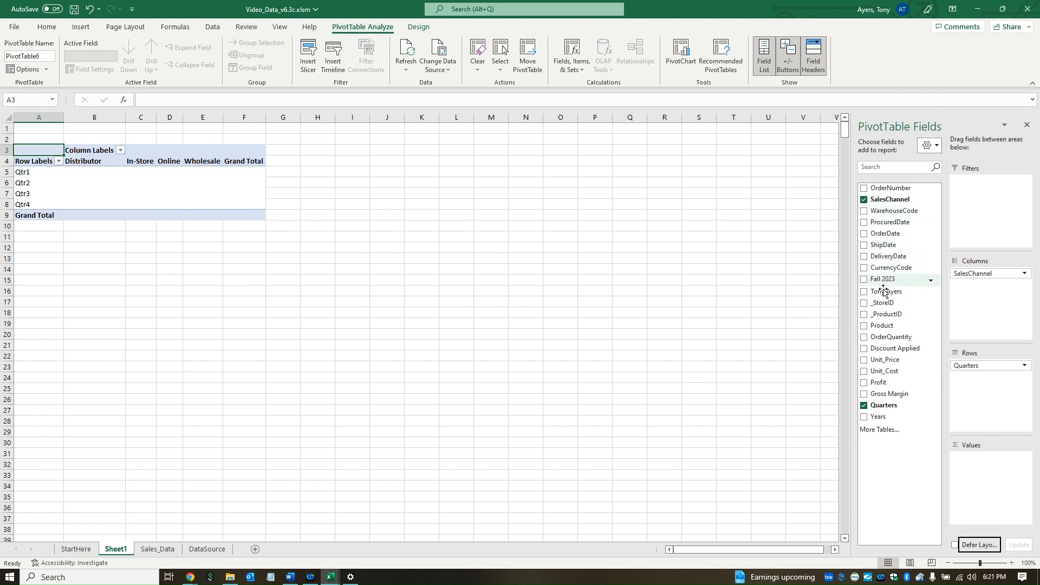
Step: Add OrderQuantity and Gross Margin as summed values in the PivotTable
{"action": "left_click_drag", "start_coordinate": [882, 340], "coordinate": [981, 472]}
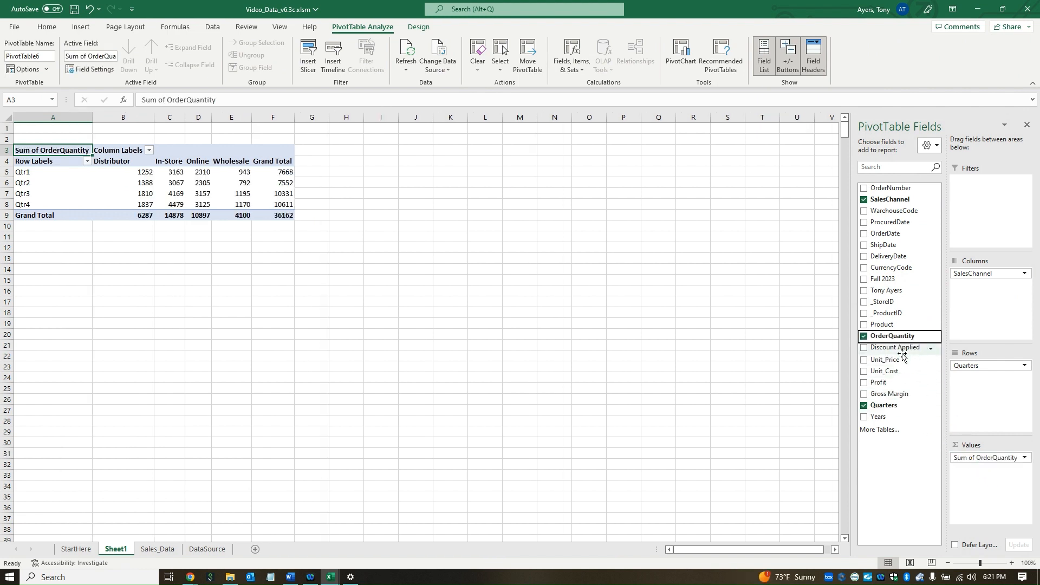
{"action": "left_click_drag", "start_coordinate": [892, 394], "coordinate": [982, 477]}
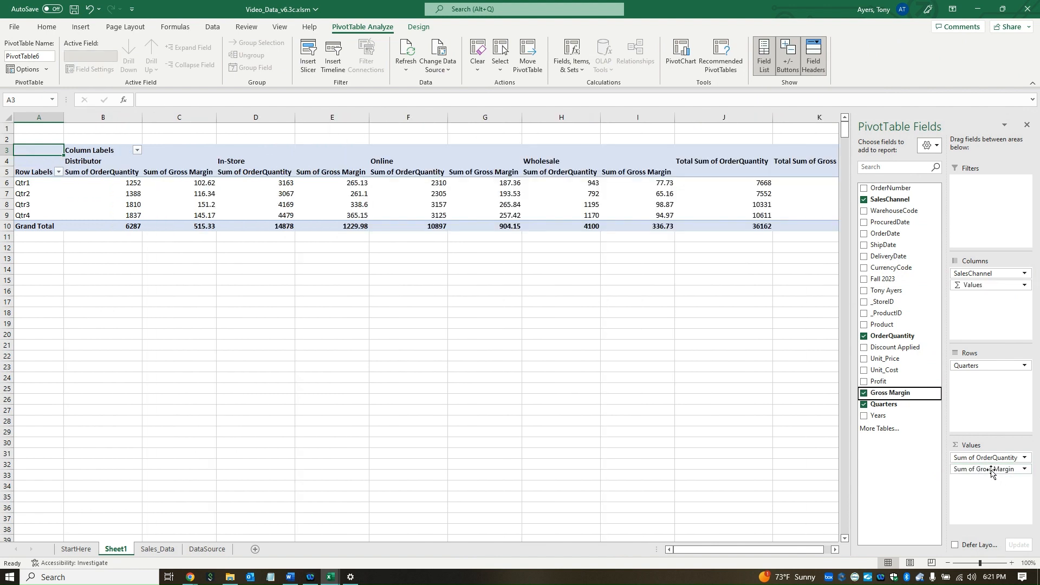
{"action": "left_click", "coordinate": [1025, 469]}
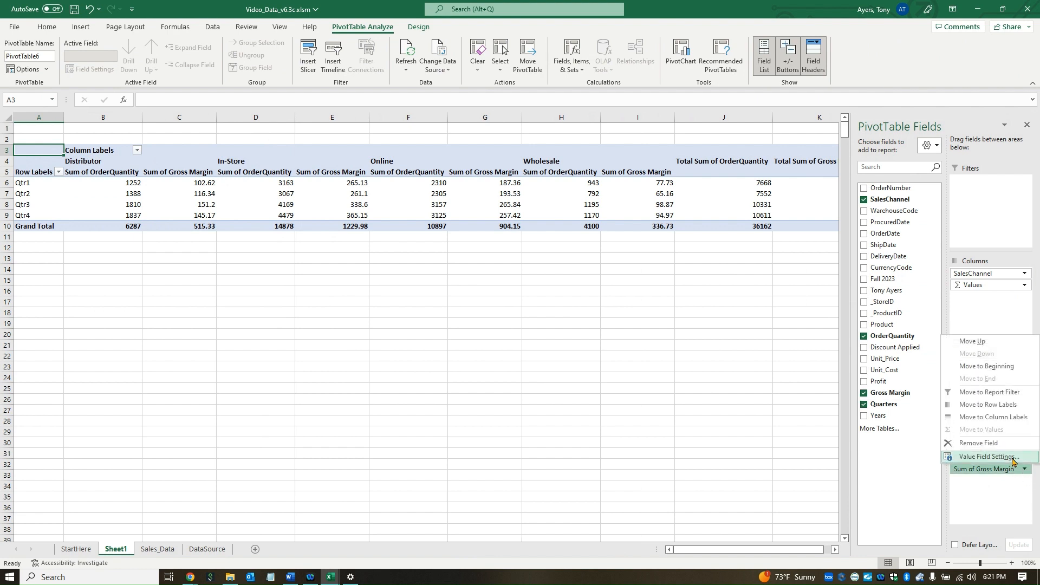
Step: Summarize Gross Margin as Average, formatted as Number with 2 decimals
{"action": "left_click", "coordinate": [1013, 458]}
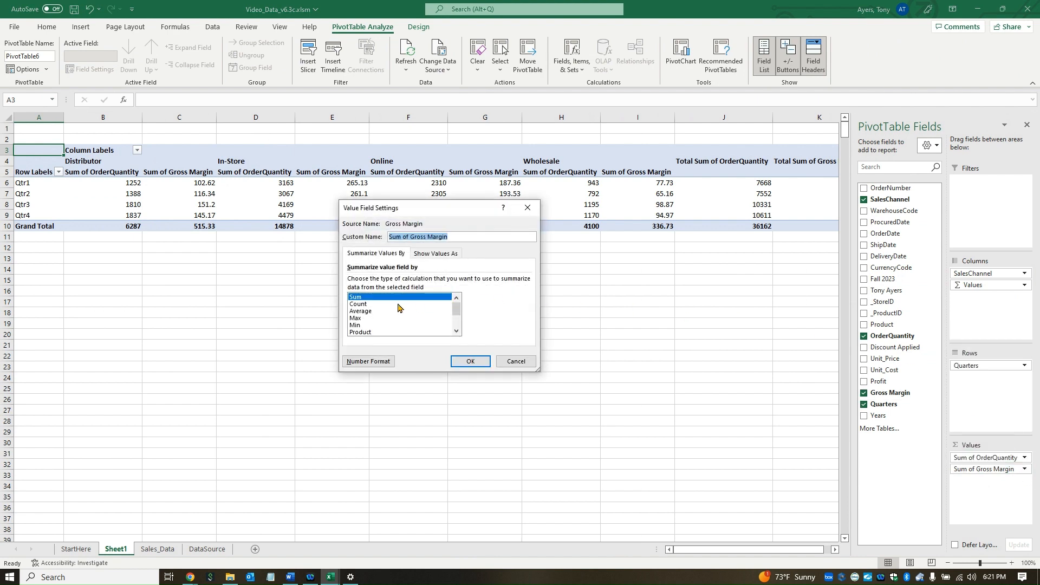
{"action": "left_click", "coordinate": [370, 312]}
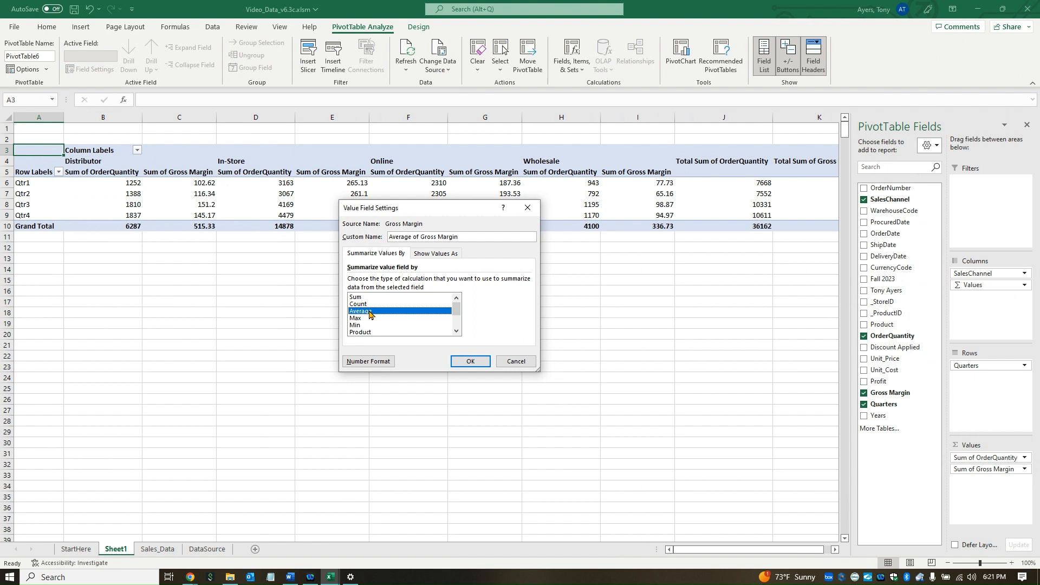
{"action": "left_click", "coordinate": [373, 362]}
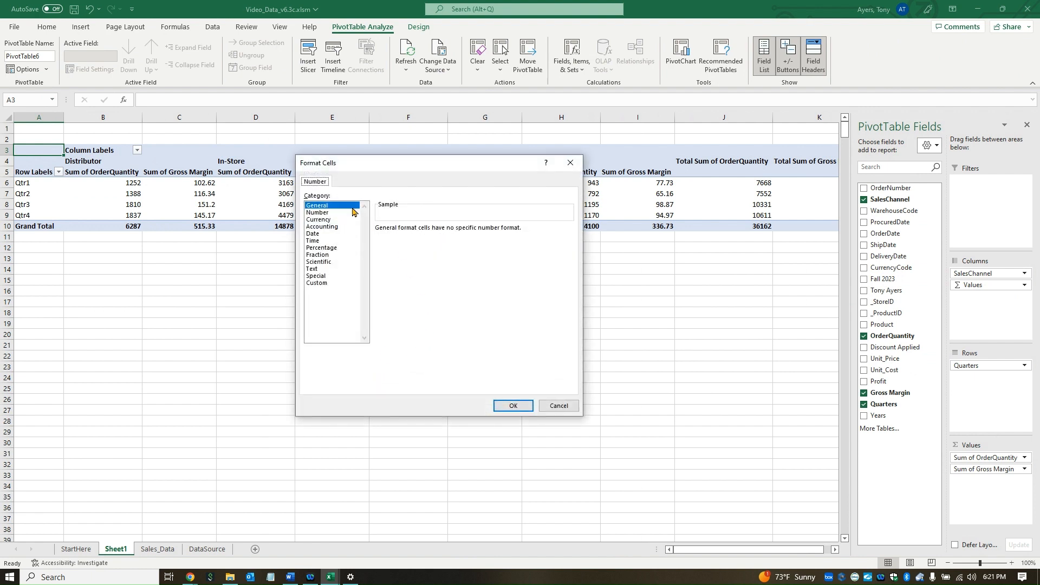
{"action": "left_click", "coordinate": [326, 213]}
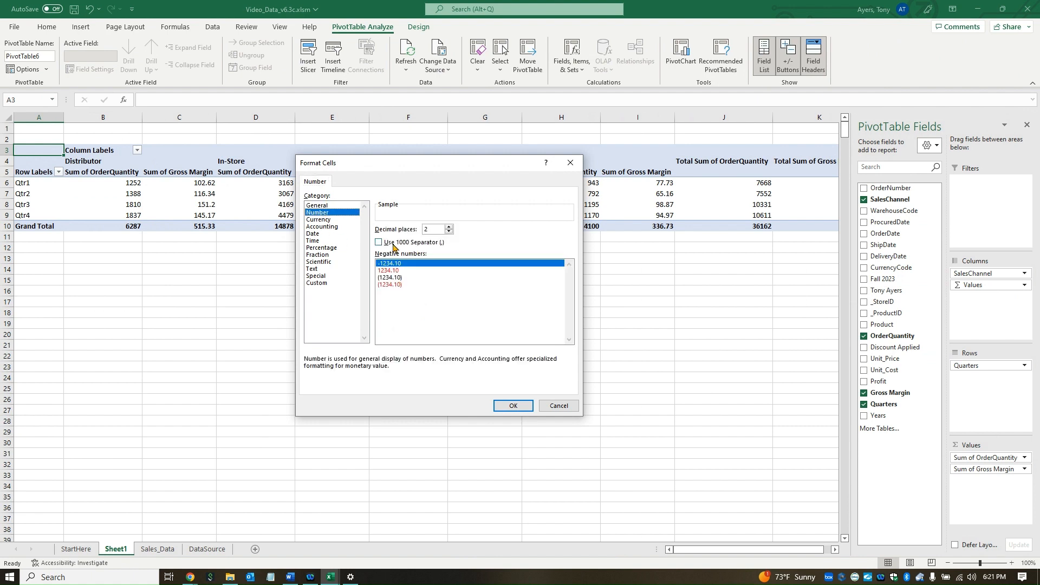
{"action": "left_click", "coordinate": [513, 406]}
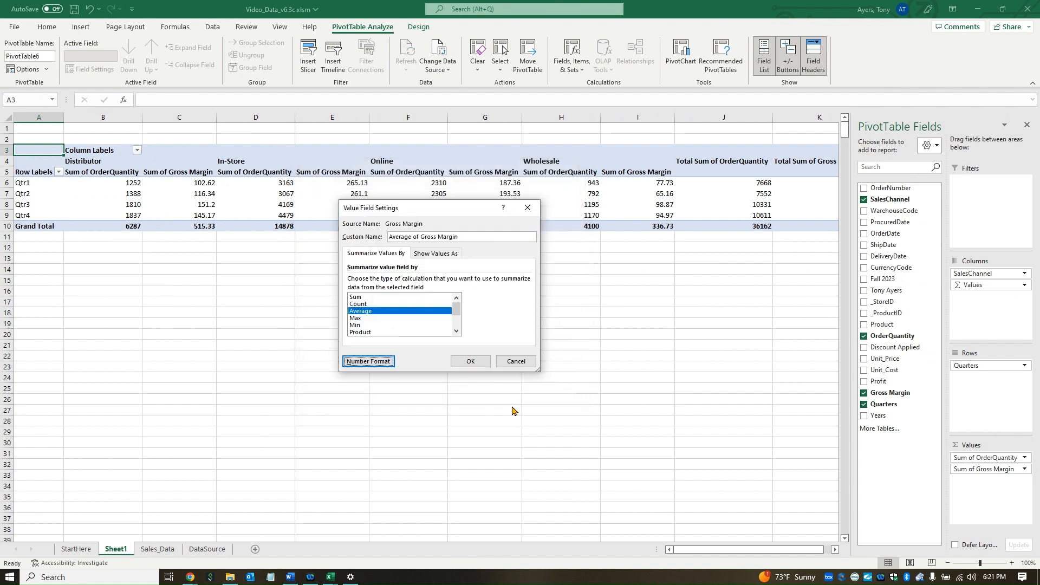
{"action": "left_click", "coordinate": [470, 361]}
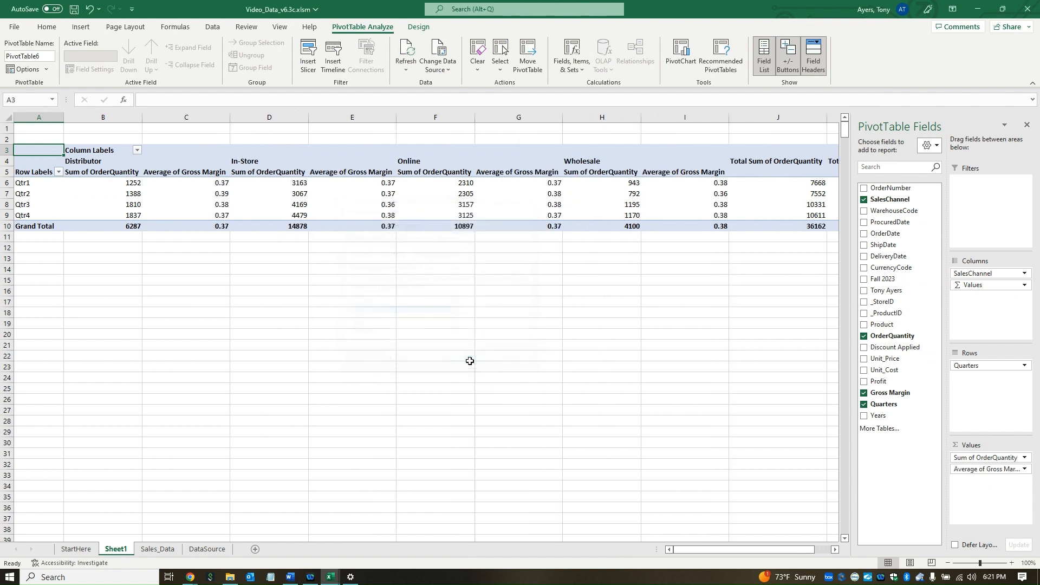
Step: Format Sum of OrderQuantity as Number with 0 decimals and a 1000 separator
{"action": "left_click", "coordinate": [1024, 459]}
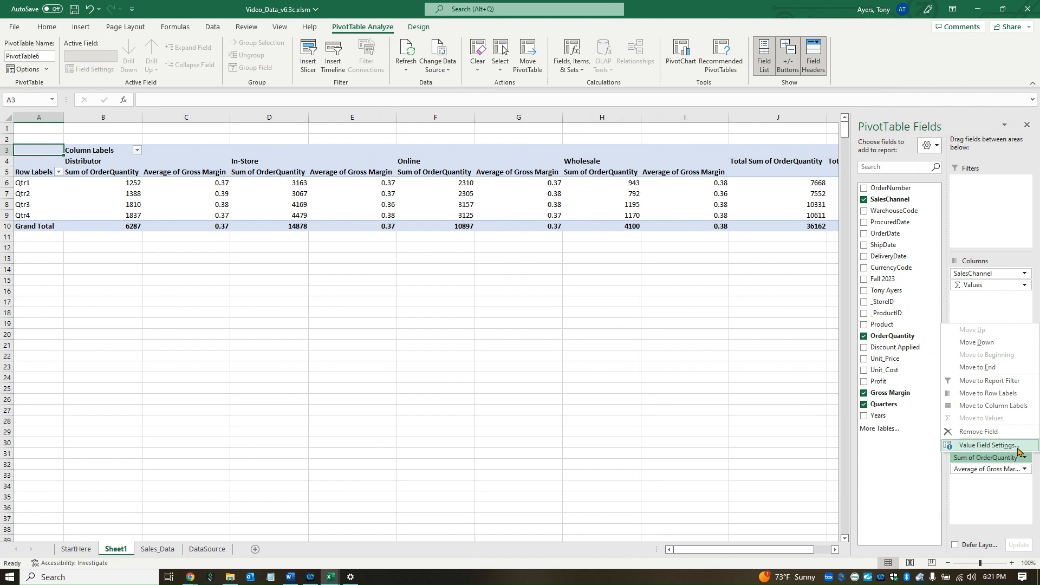
{"action": "left_click", "coordinate": [1017, 446]}
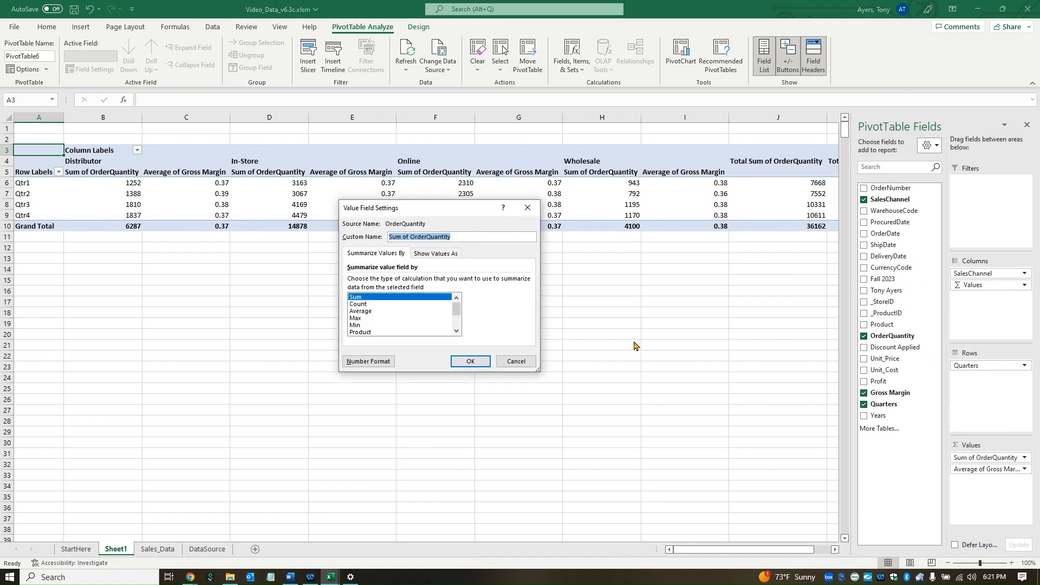
{"action": "left_click", "coordinate": [367, 299]}
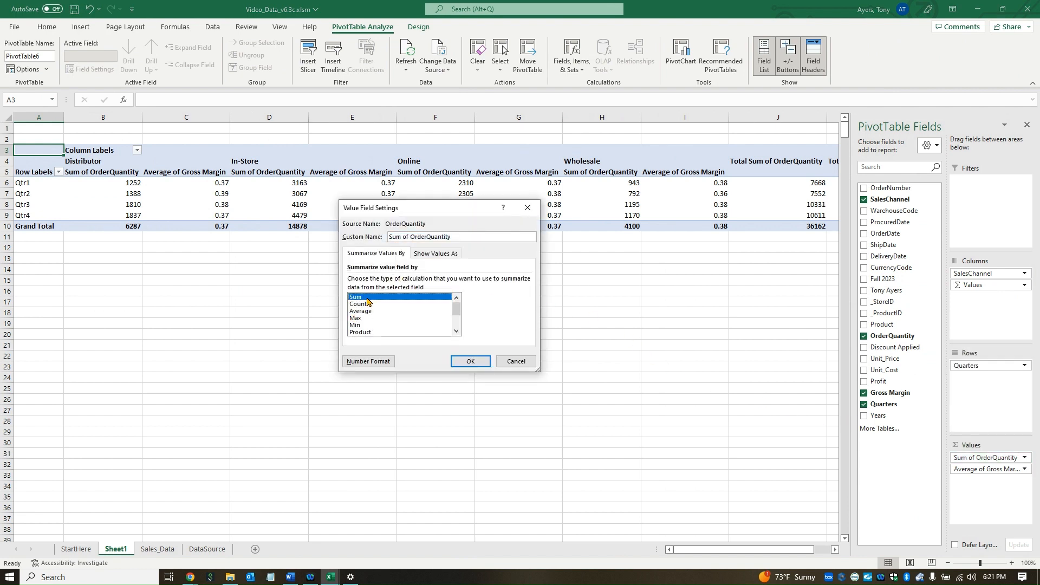
{"action": "left_click", "coordinate": [374, 363]}
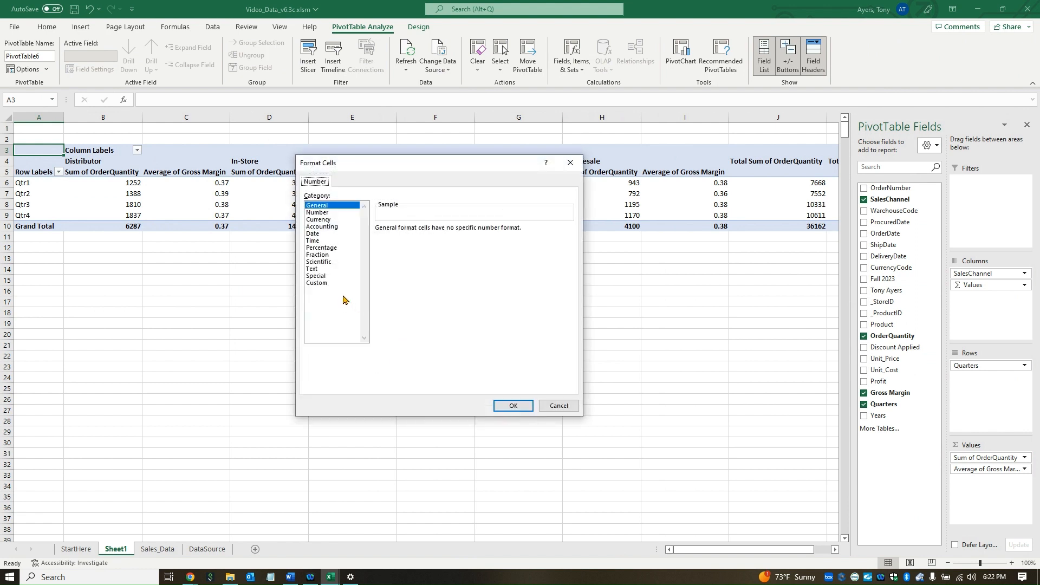
{"action": "left_click", "coordinate": [321, 213]}
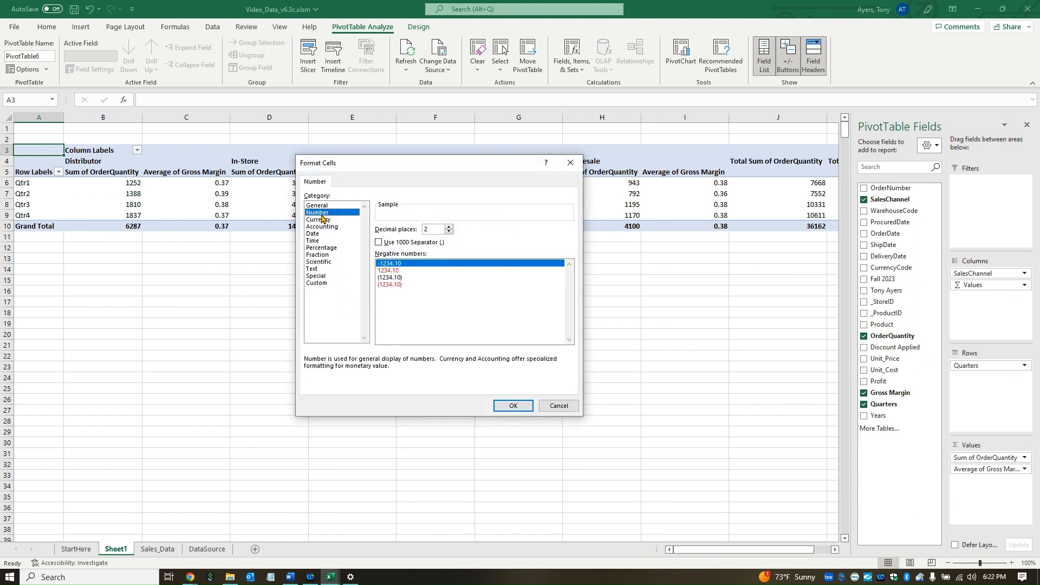
{"action": "left_click", "coordinate": [448, 232]}
{"action": "left_click", "coordinate": [449, 232]}
{"action": "left_click", "coordinate": [378, 243]}
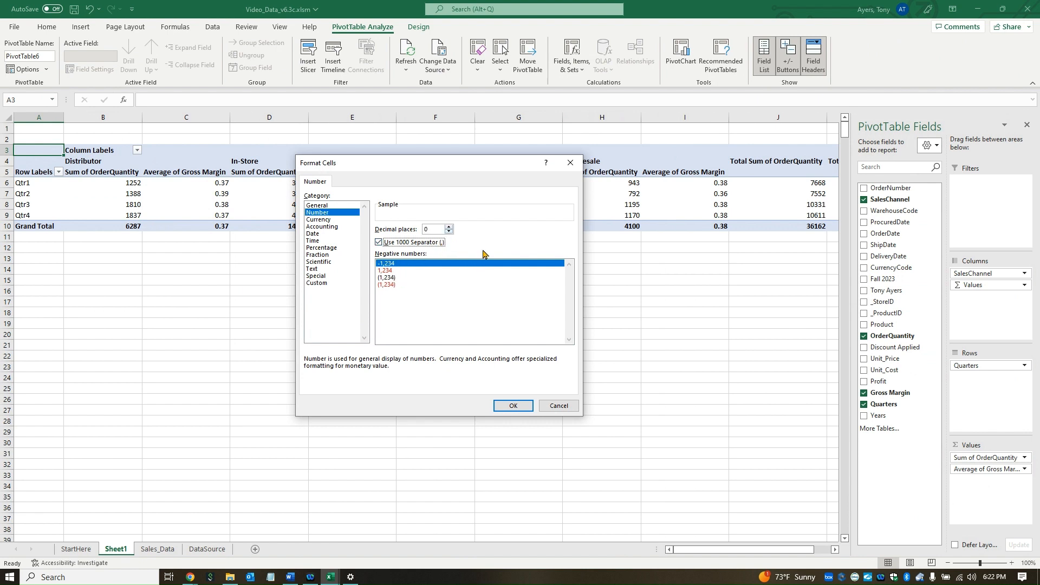
{"action": "left_click", "coordinate": [513, 407]}
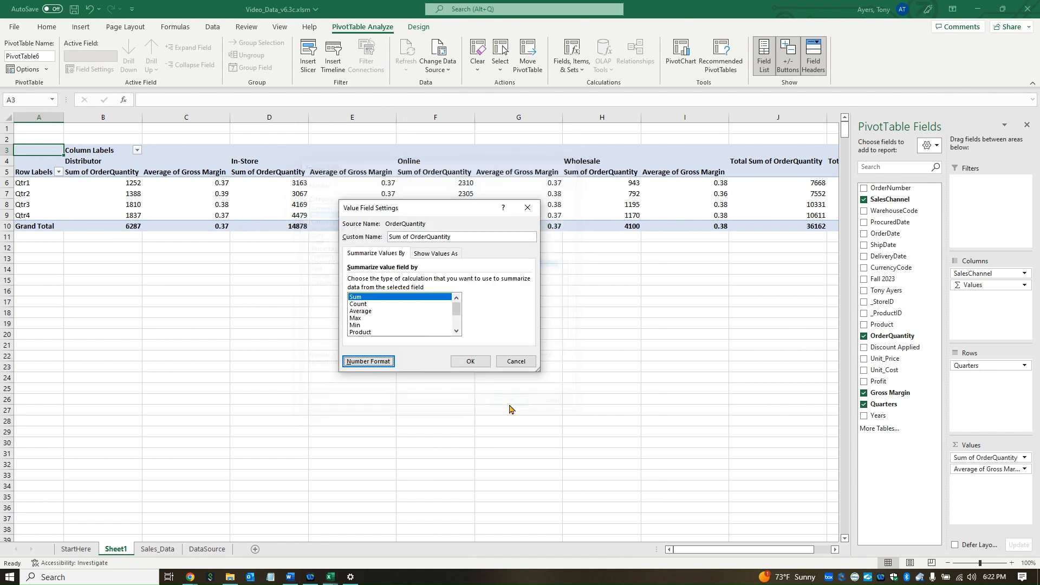
{"action": "left_click", "coordinate": [470, 362]}
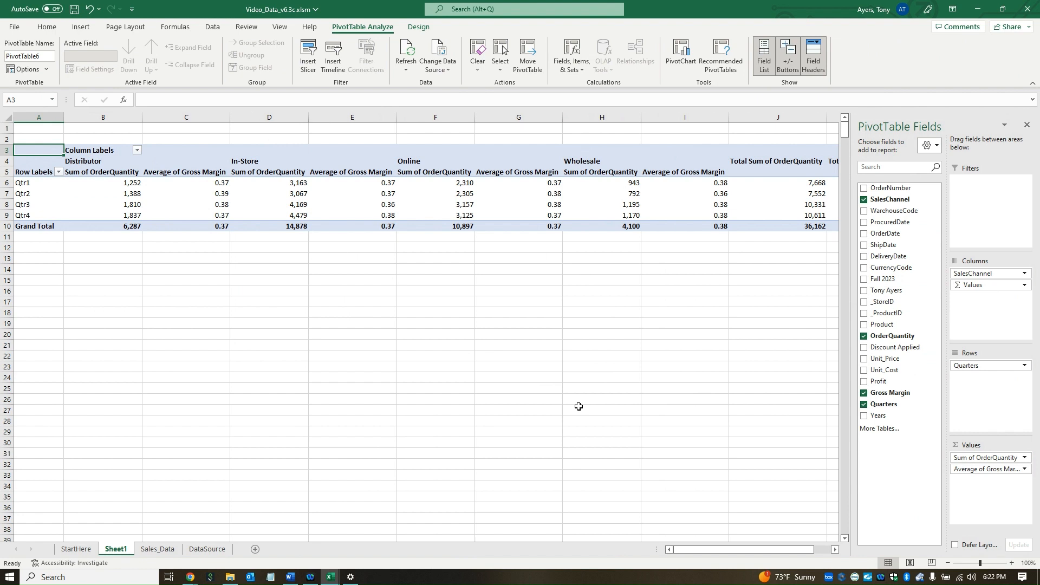
{"action": "left_click", "coordinate": [343, 203]}
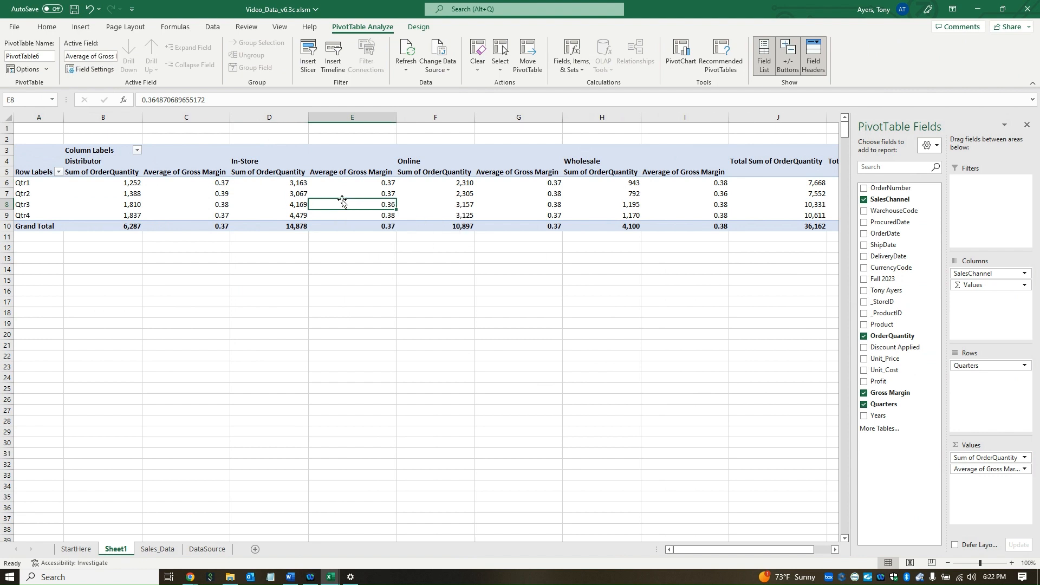
Step: Insert SalesChannel and Product slicers for the PivotTable
{"action": "left_click", "coordinate": [82, 27]}
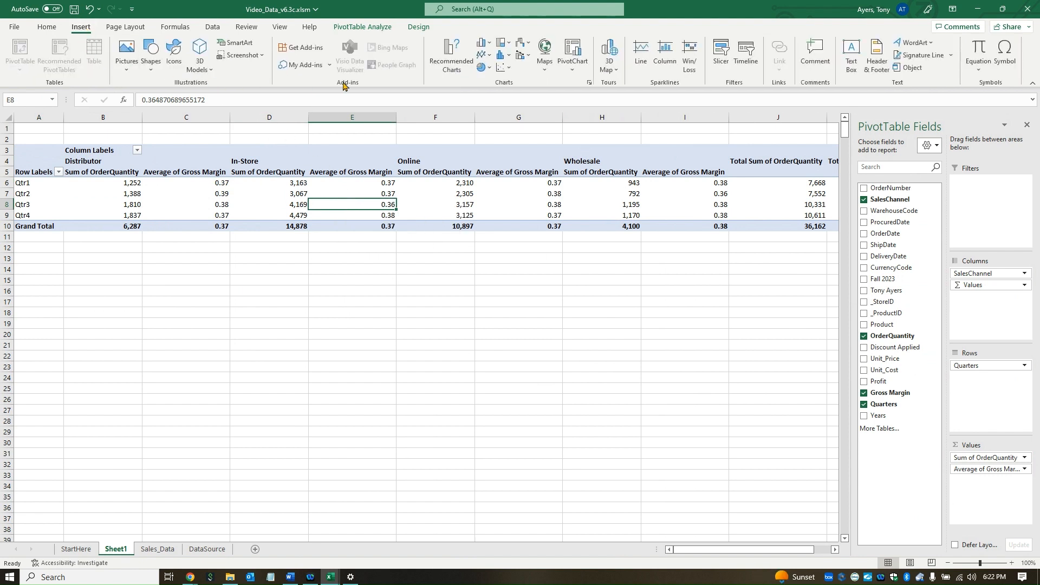
{"action": "left_click", "coordinate": [722, 61]}
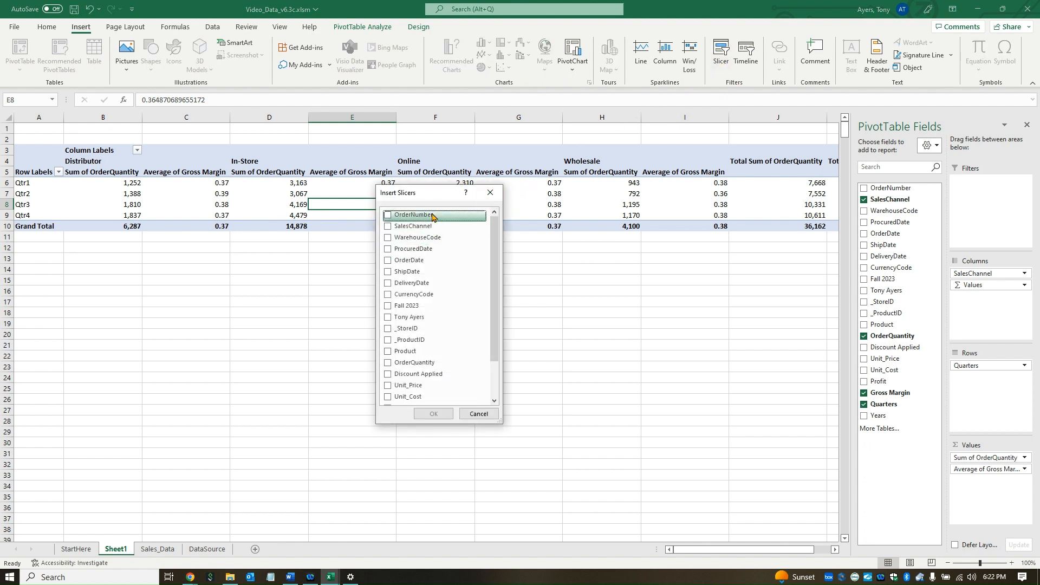
{"action": "left_click", "coordinate": [388, 226]}
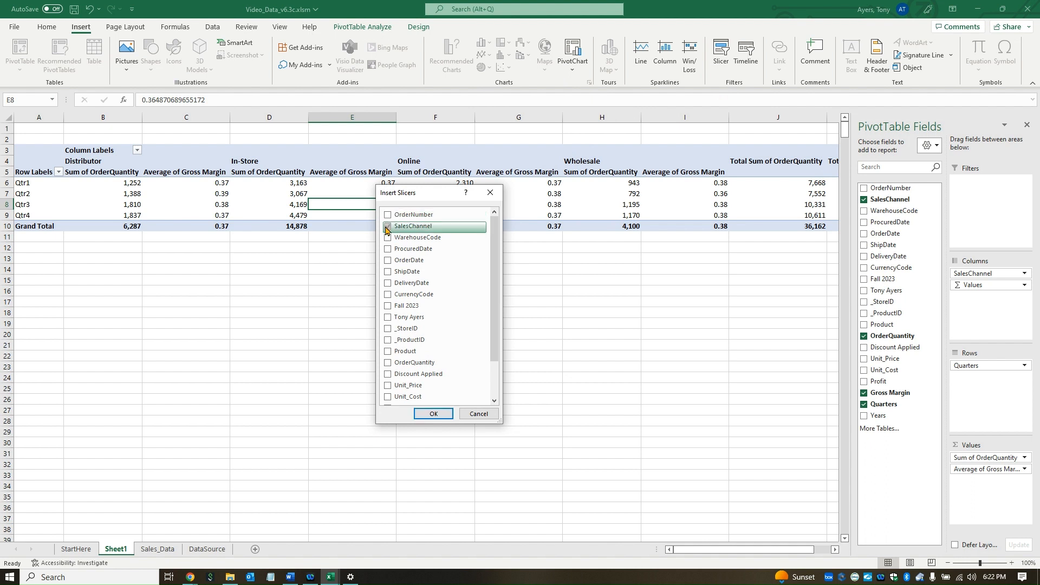
{"action": "left_click", "coordinate": [389, 351]}
{"action": "left_click", "coordinate": [434, 413]}
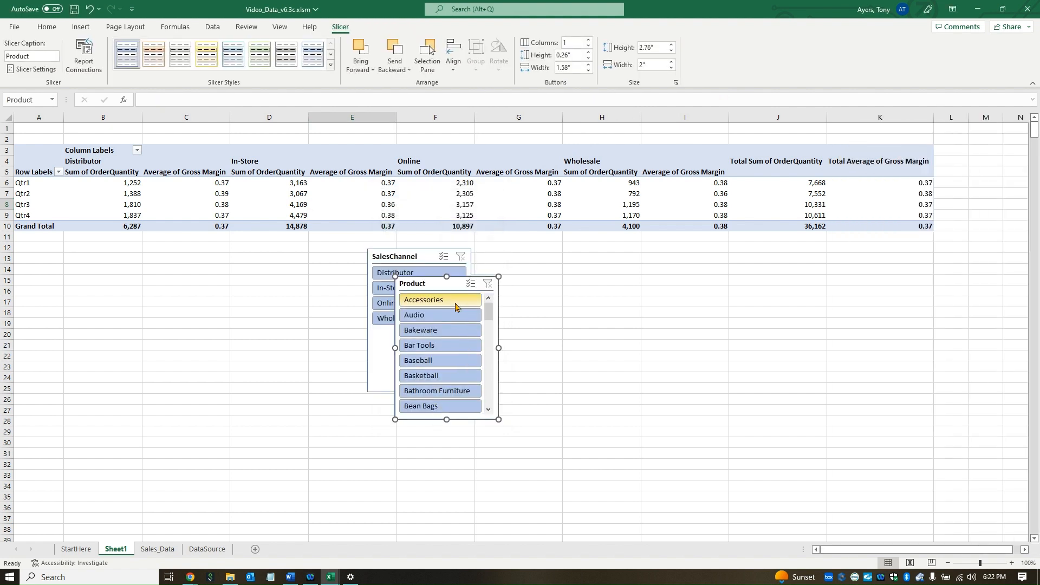
Step: Separate the two slicers and try the Bar Tools and Online filters
{"action": "left_click_drag", "start_coordinate": [456, 284], "coordinate": [608, 268]}
{"action": "left_click_drag", "start_coordinate": [425, 259], "coordinate": [407, 280]}
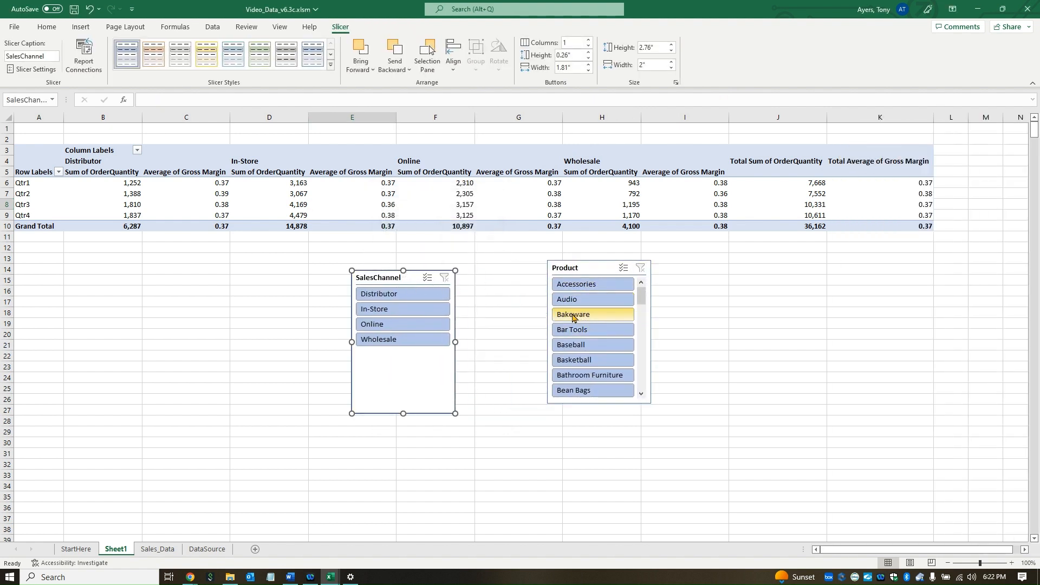
{"action": "left_click", "coordinate": [604, 336]}
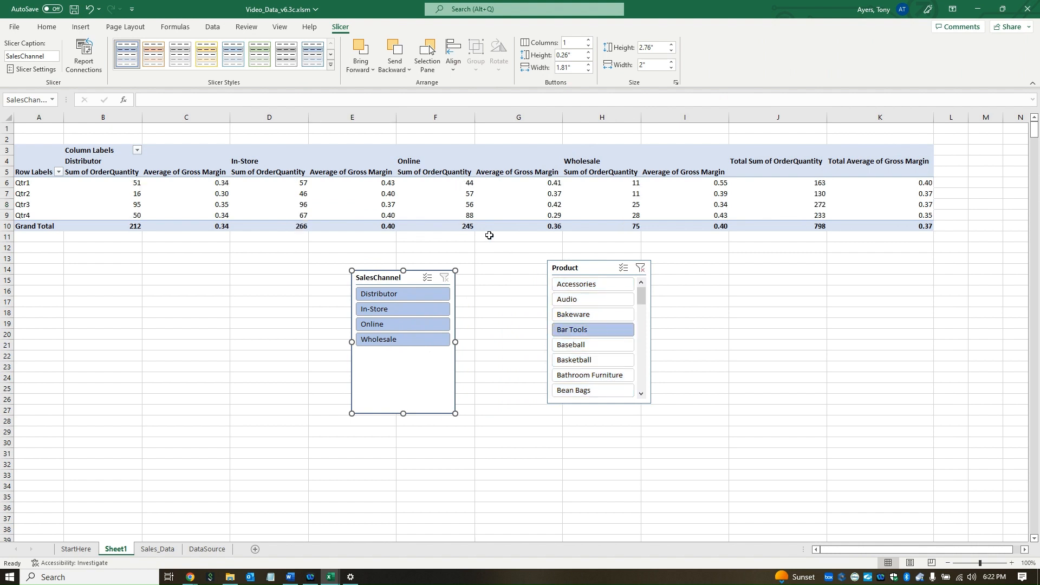
{"action": "left_click", "coordinate": [407, 327]}
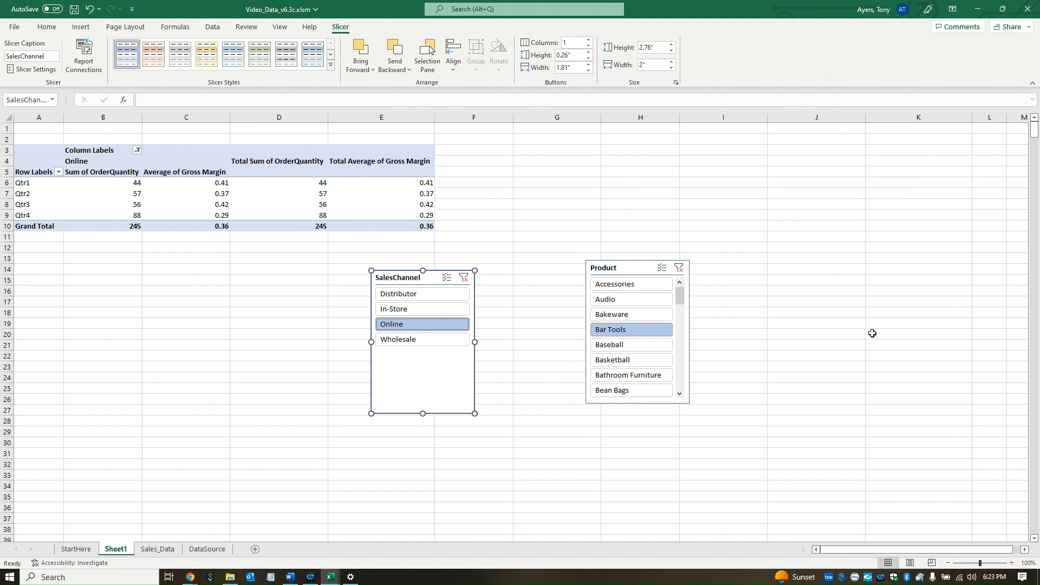
{"action": "left_click_drag", "start_coordinate": [680, 296], "coordinate": [677, 372]}
Step: Filter the PivotTable to In-Store Sculptures, giving a Grand Total of 355
{"action": "left_click", "coordinate": [626, 333]}
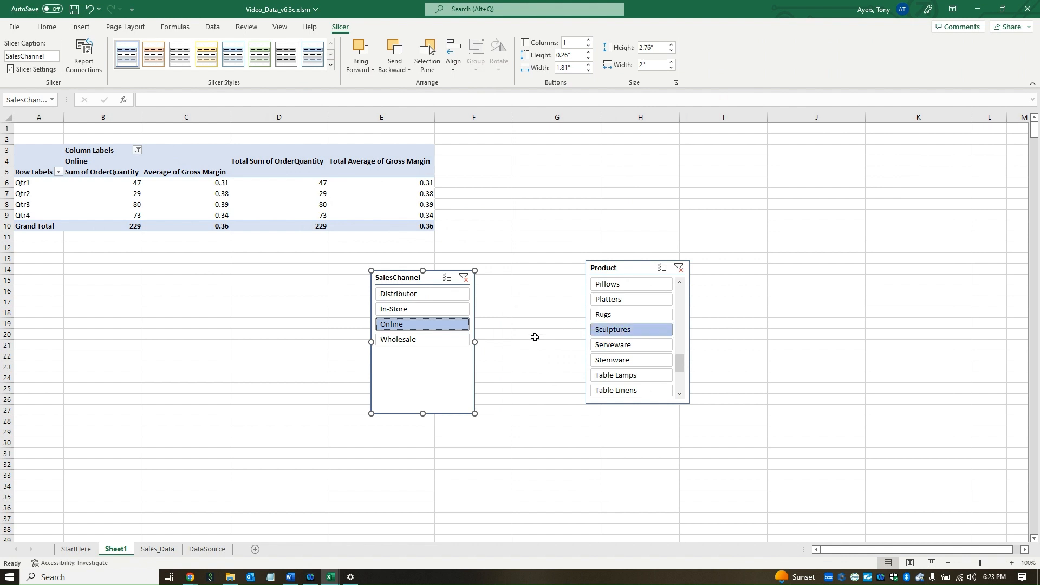
{"action": "left_click", "coordinate": [412, 310]}
{"action": "left_click", "coordinate": [411, 324]}
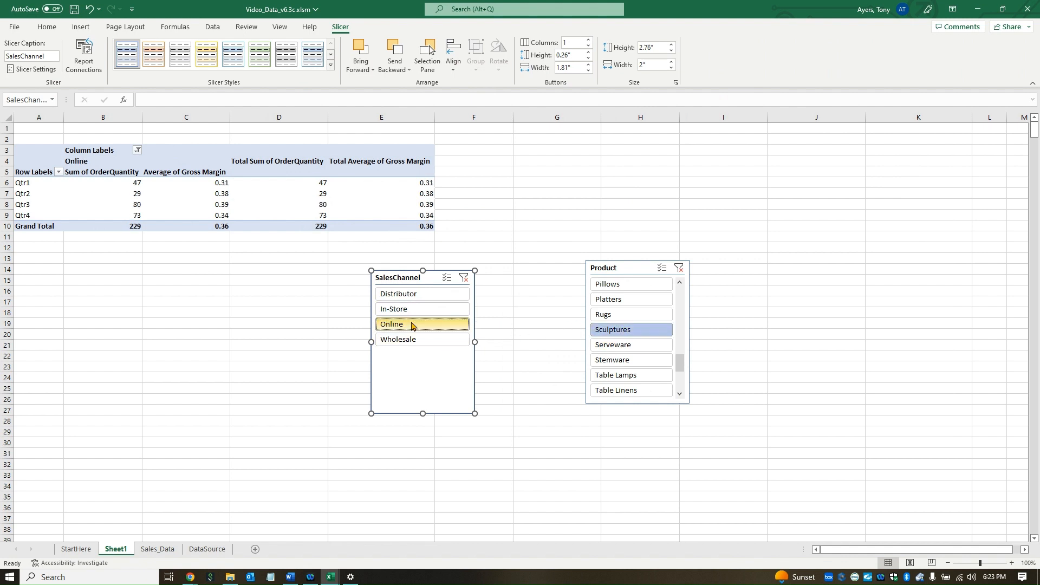
{"action": "left_click", "coordinate": [416, 310]}
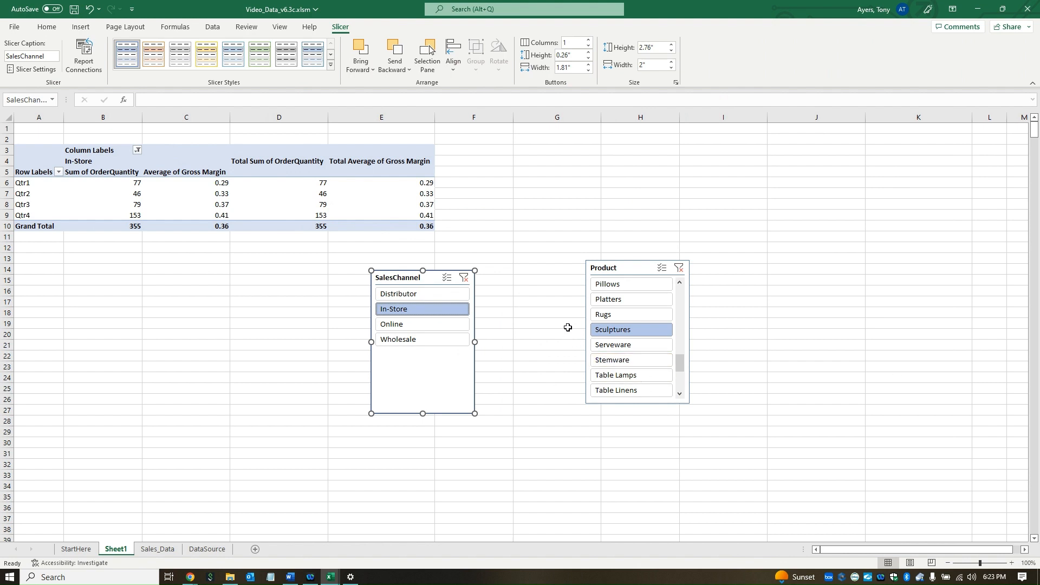
{"action": "left_click", "coordinate": [285, 192]}
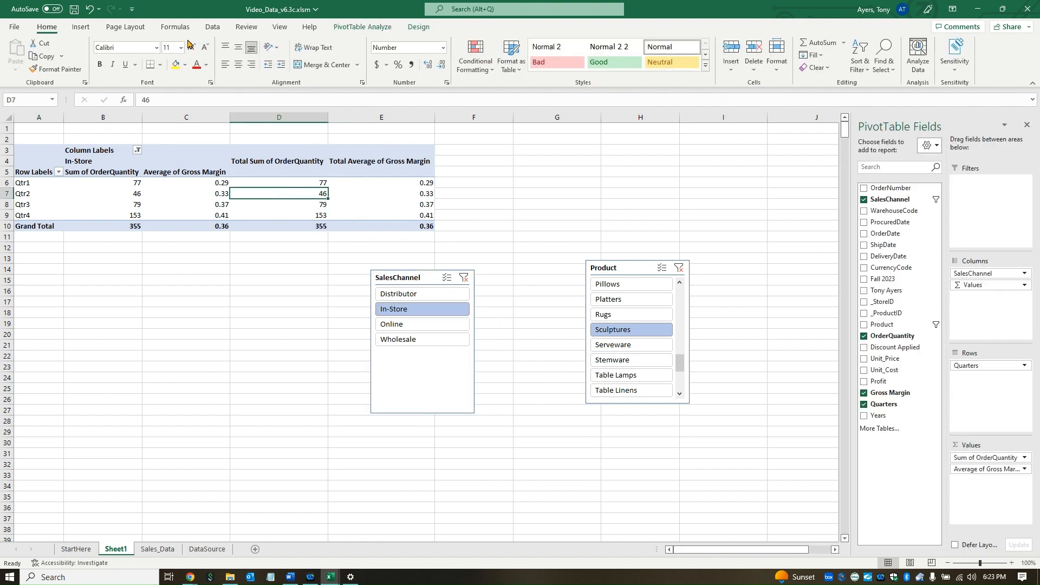
Step: Insert a Clustered Column - Line on Secondary Axis combo PivotChart
{"action": "left_click", "coordinate": [80, 27]}
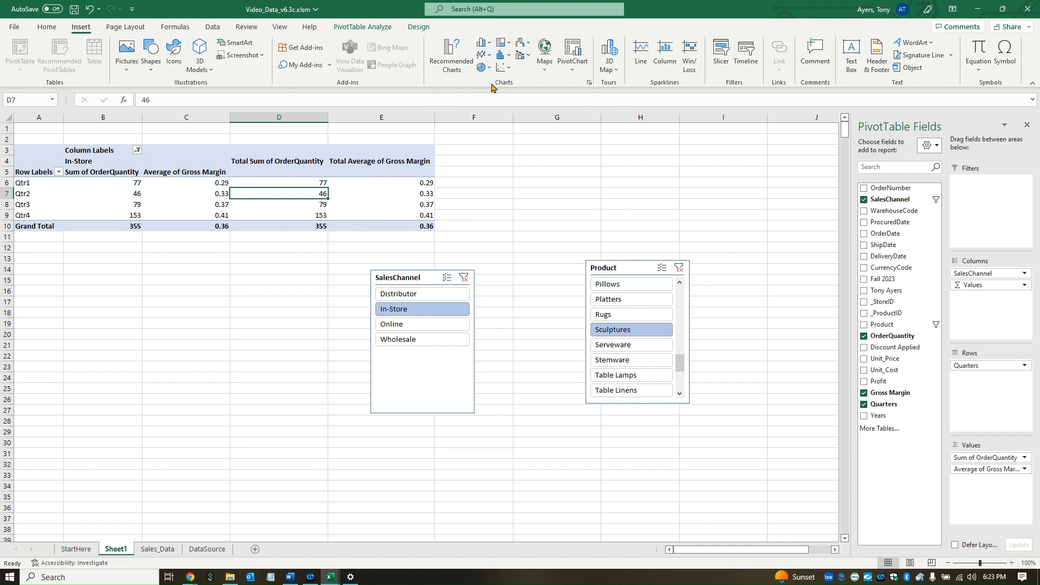
{"action": "left_click", "coordinate": [573, 61]}
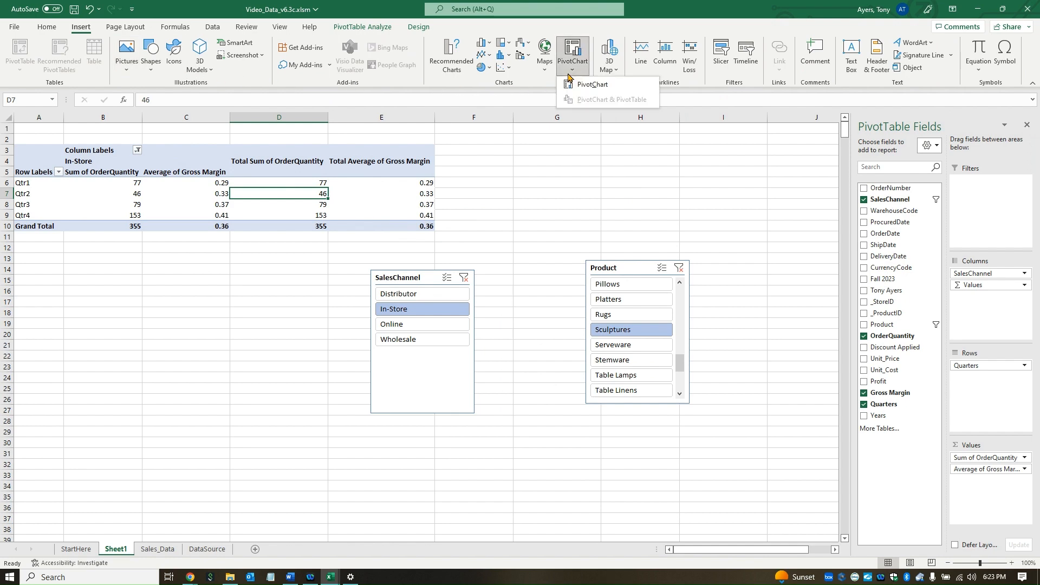
{"action": "left_click", "coordinate": [604, 86]}
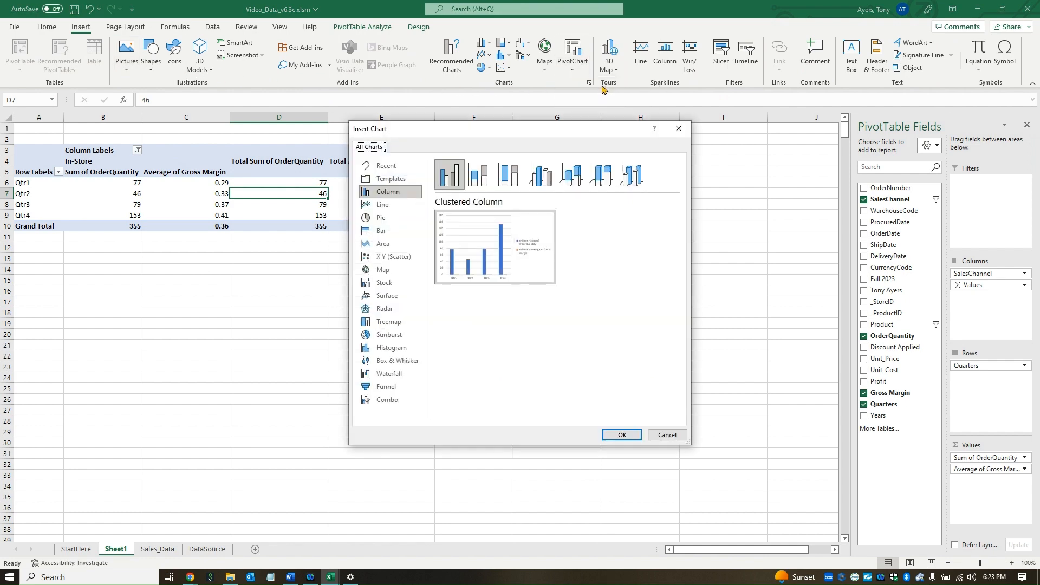
{"action": "left_click", "coordinate": [393, 401]}
{"action": "left_click", "coordinate": [480, 175]}
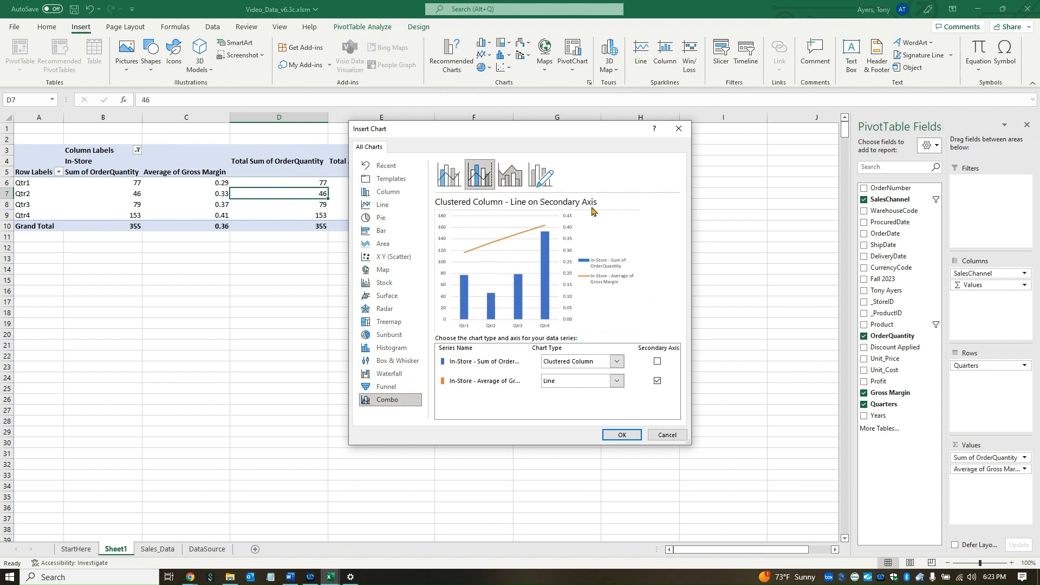
{"action": "left_click", "coordinate": [621, 434]}
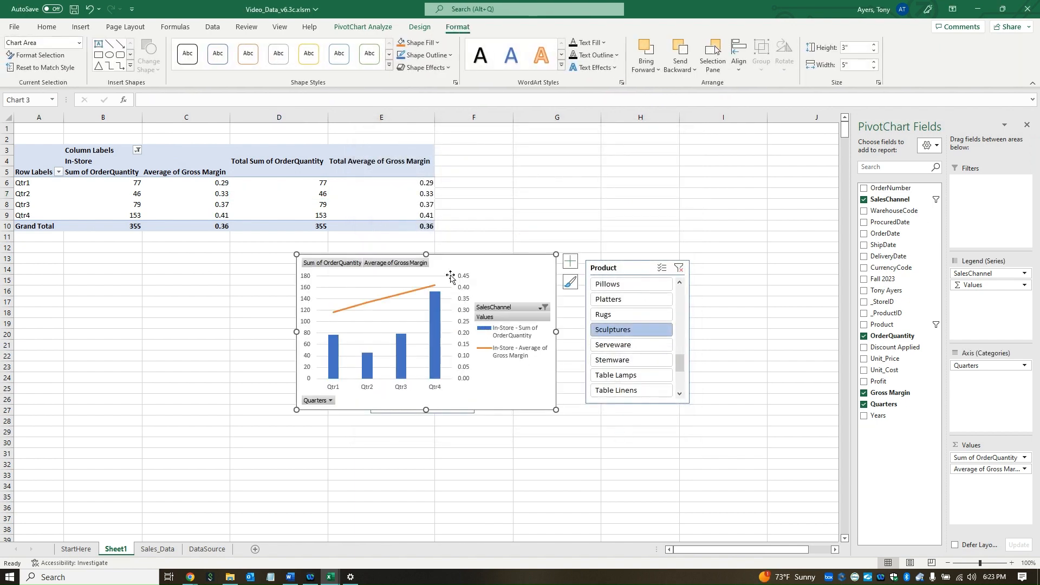
Step: Move the chart below the PivotTable, enlarge it, and reposition the SalesChannel slicer
{"action": "left_click_drag", "start_coordinate": [450, 278], "coordinate": [200, 278]}
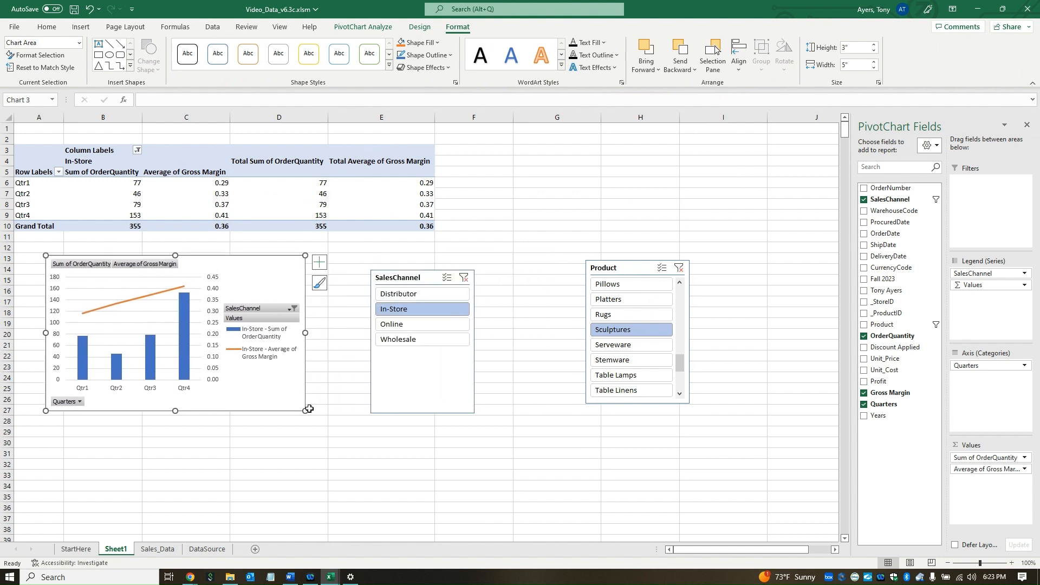
{"action": "left_click_drag", "start_coordinate": [308, 410], "coordinate": [348, 440]}
{"action": "left_click_drag", "start_coordinate": [426, 281], "coordinate": [464, 269]}
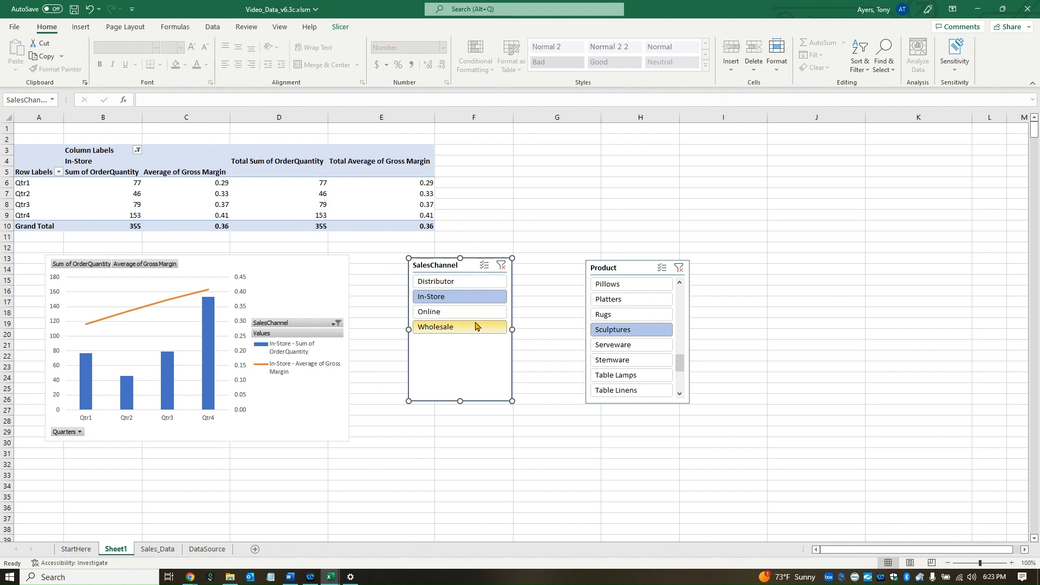
Step: Filter by the Online sales channel, comparing In-Store briefly, ending at a 229-unit total
{"action": "left_click", "coordinate": [461, 318]}
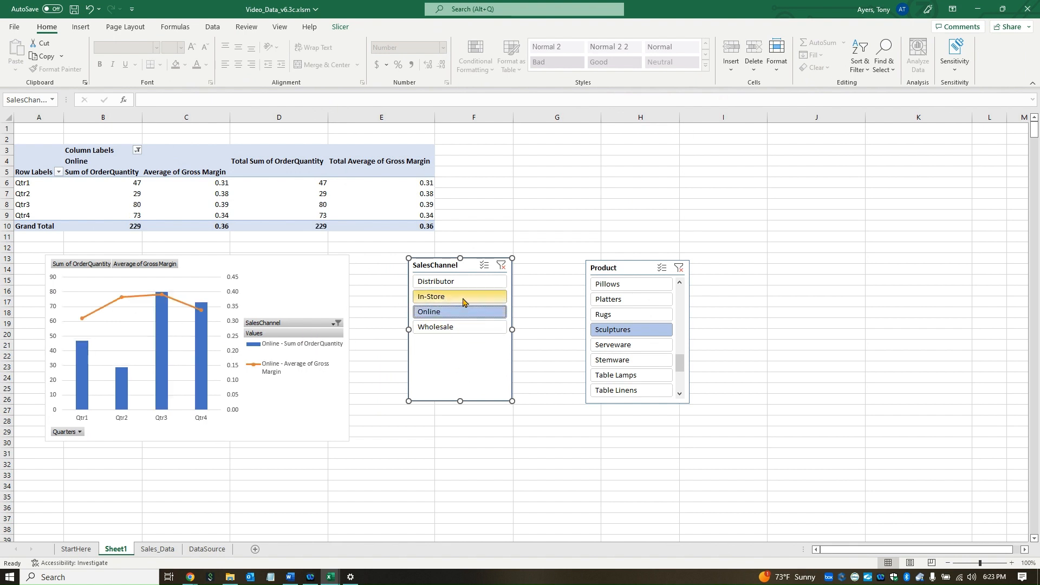
{"action": "left_click", "coordinate": [463, 302]}
{"action": "left_click", "coordinate": [463, 318]}
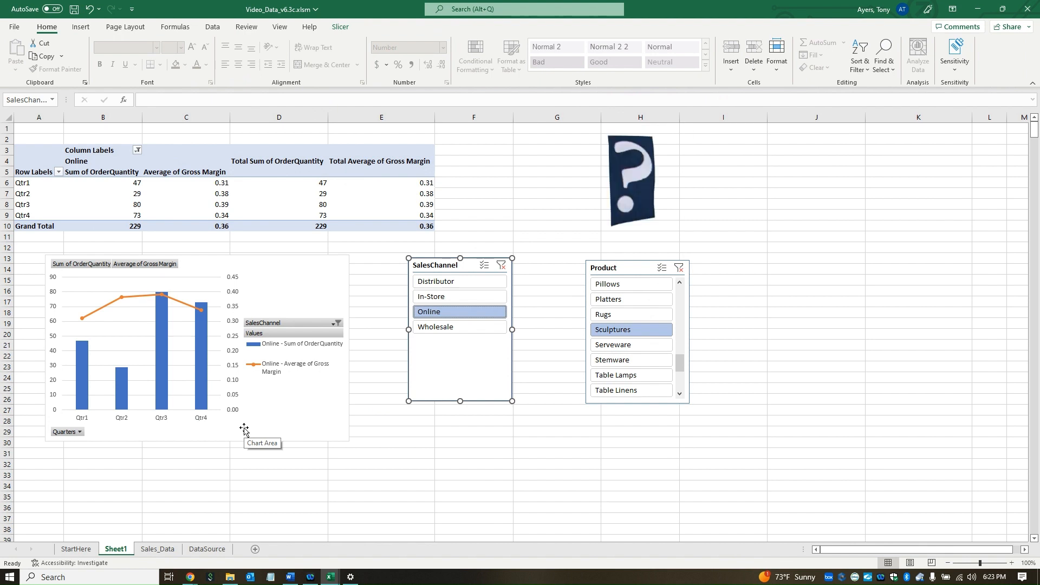
Step: Search Excel Help for 'slicer' to bring up the Insert slicers instructions
{"action": "left_click", "coordinate": [310, 27]}
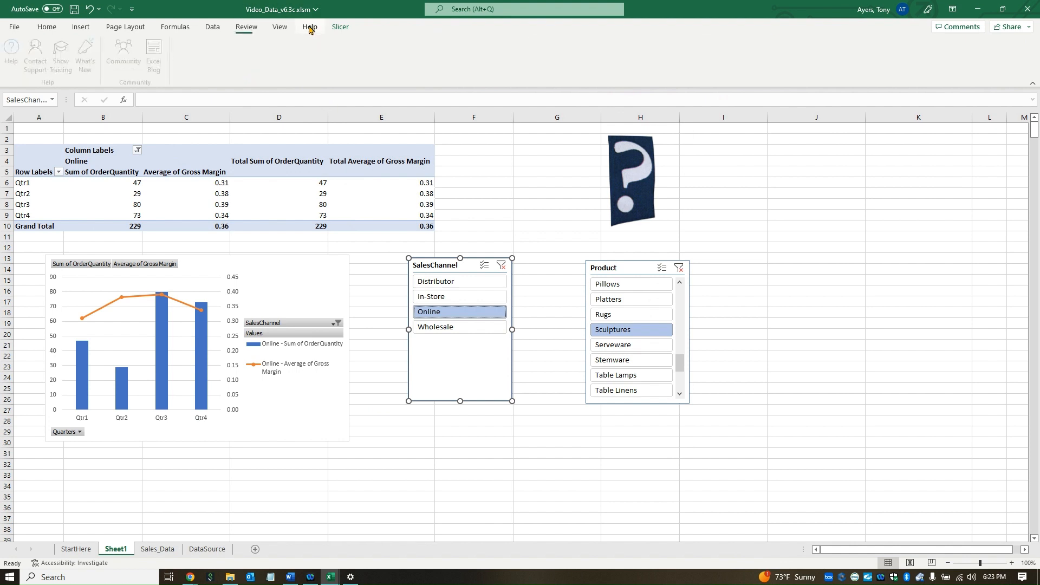
{"action": "left_click", "coordinate": [15, 50]}
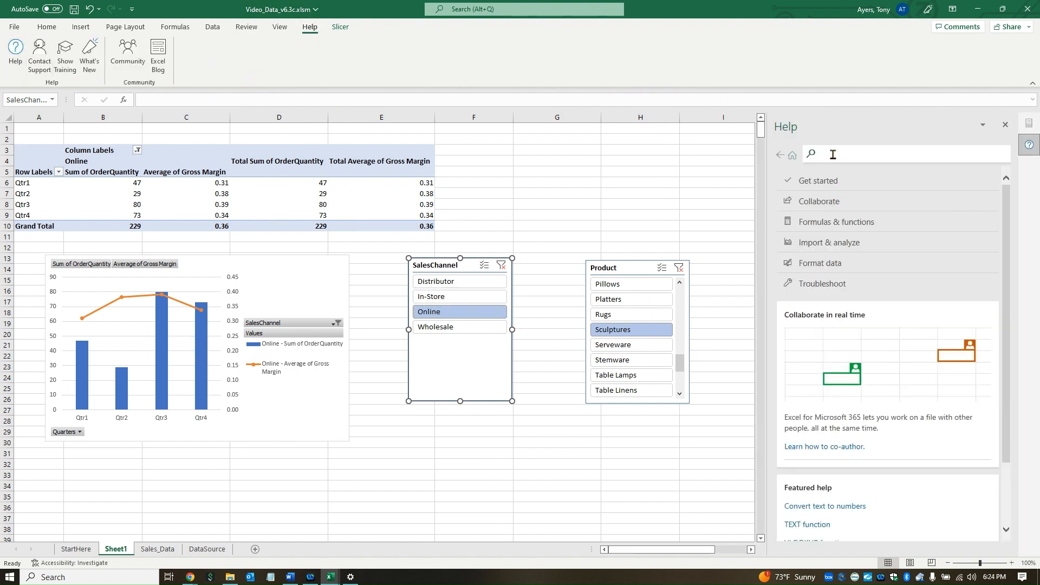
{"action": "type", "text": "slicer"}
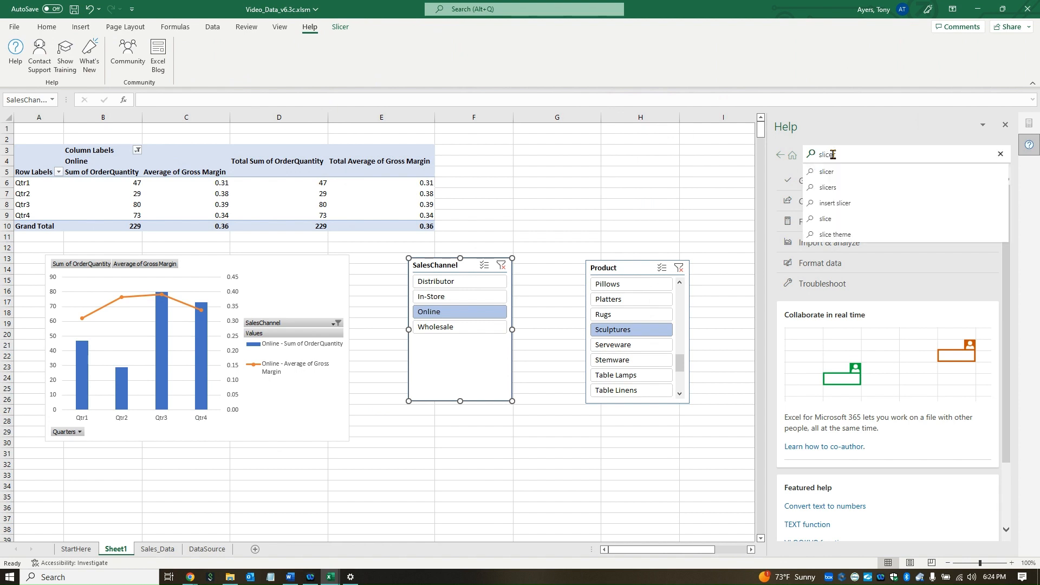
{"action": "left_click", "coordinate": [839, 171]}
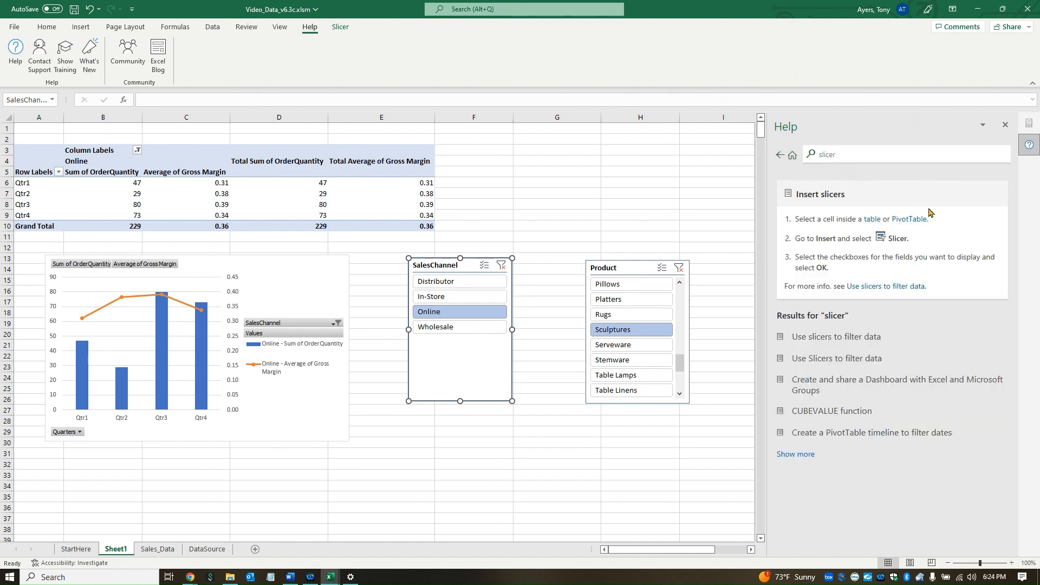